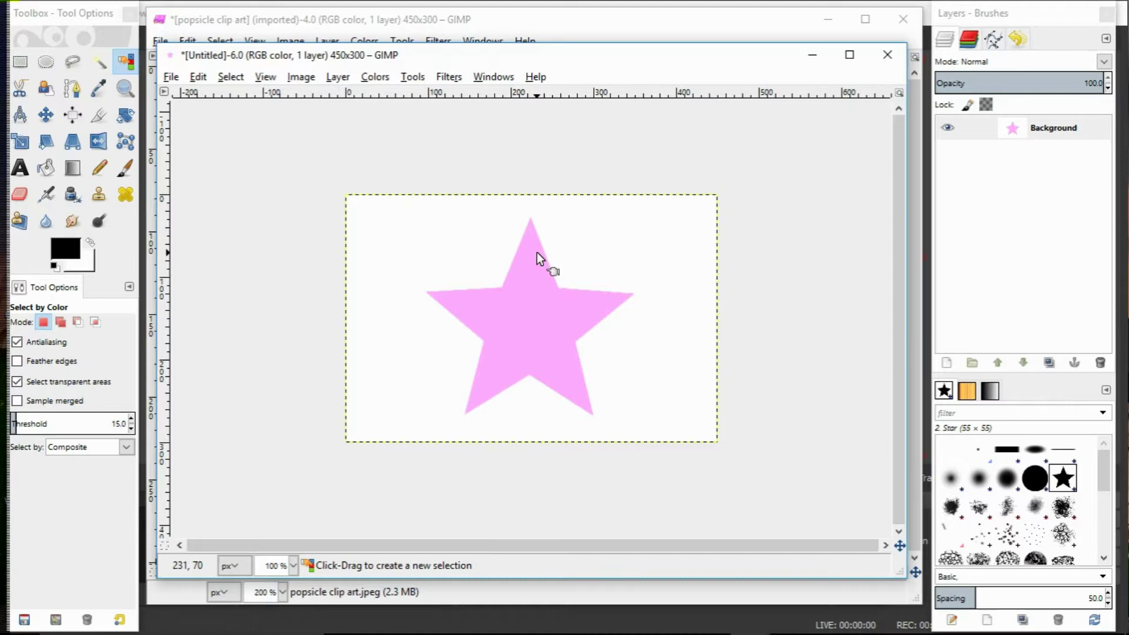
- Select the pink star by colour and Colorify it with the blue swatch
{"action": "left_click", "coordinate": [225, 77]}
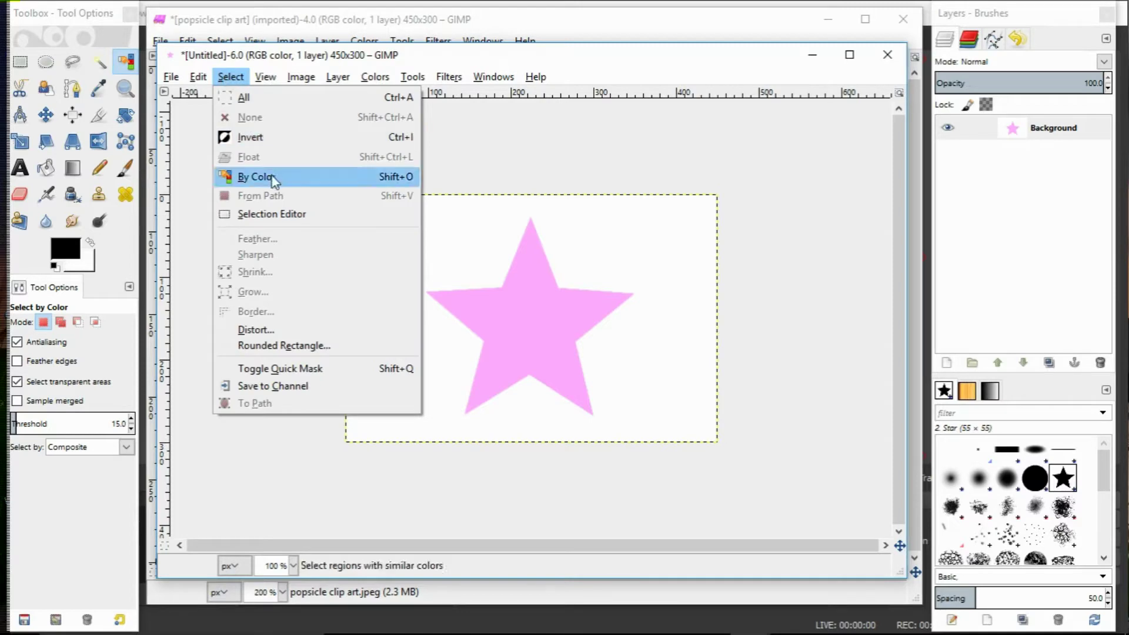
{"action": "left_click", "coordinate": [256, 174]}
{"action": "left_click", "coordinate": [535, 324]}
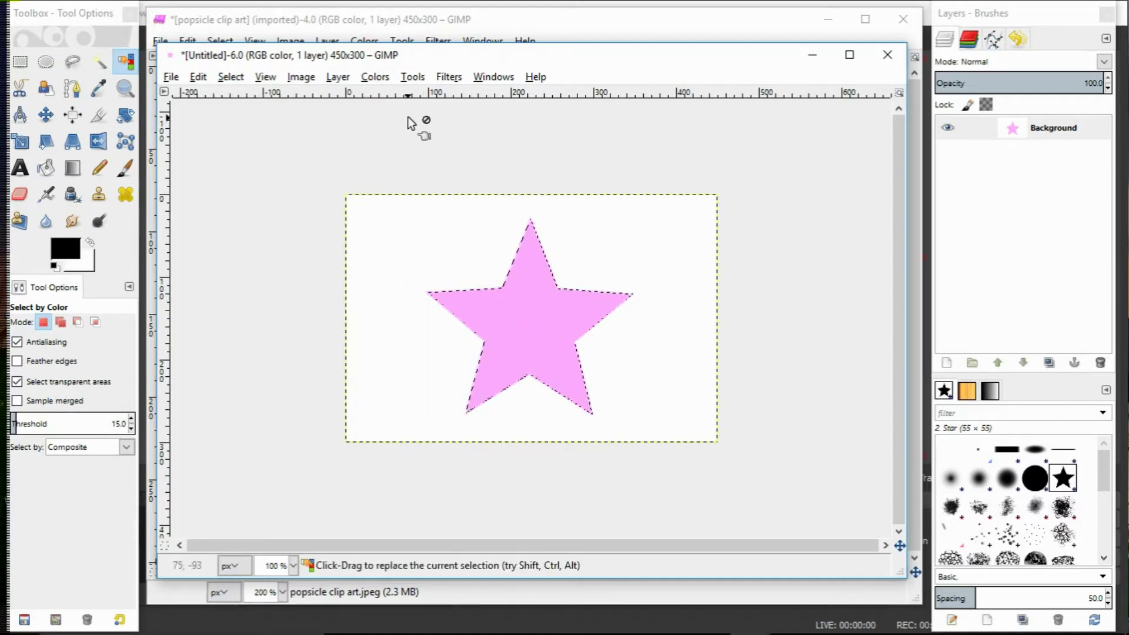
{"action": "left_click", "coordinate": [375, 77]}
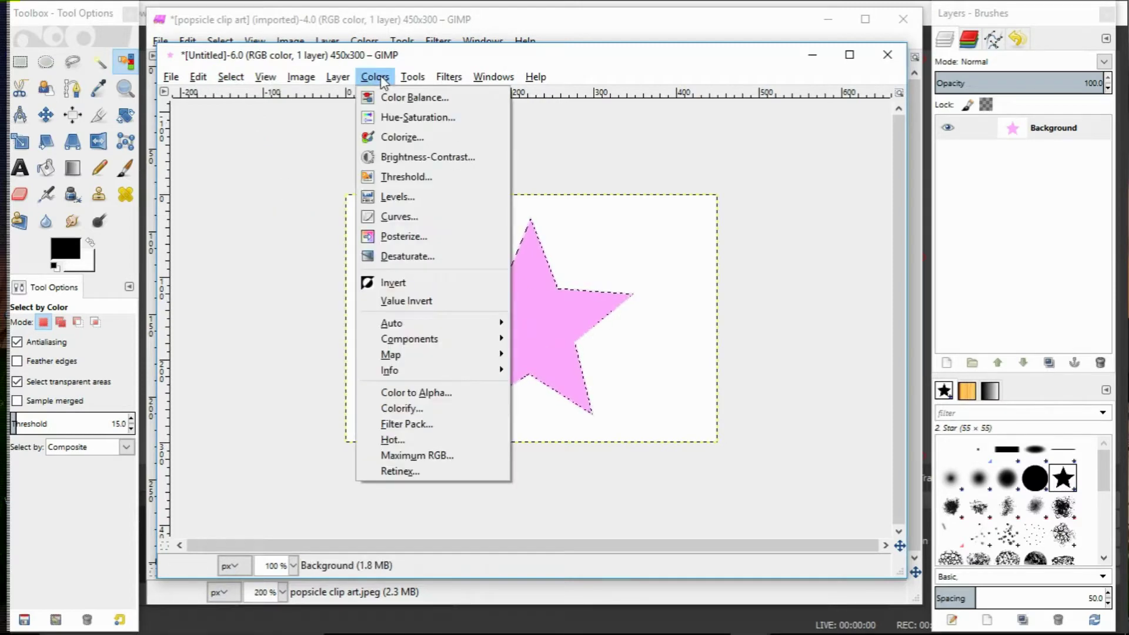
{"action": "left_click", "coordinate": [465, 408]}
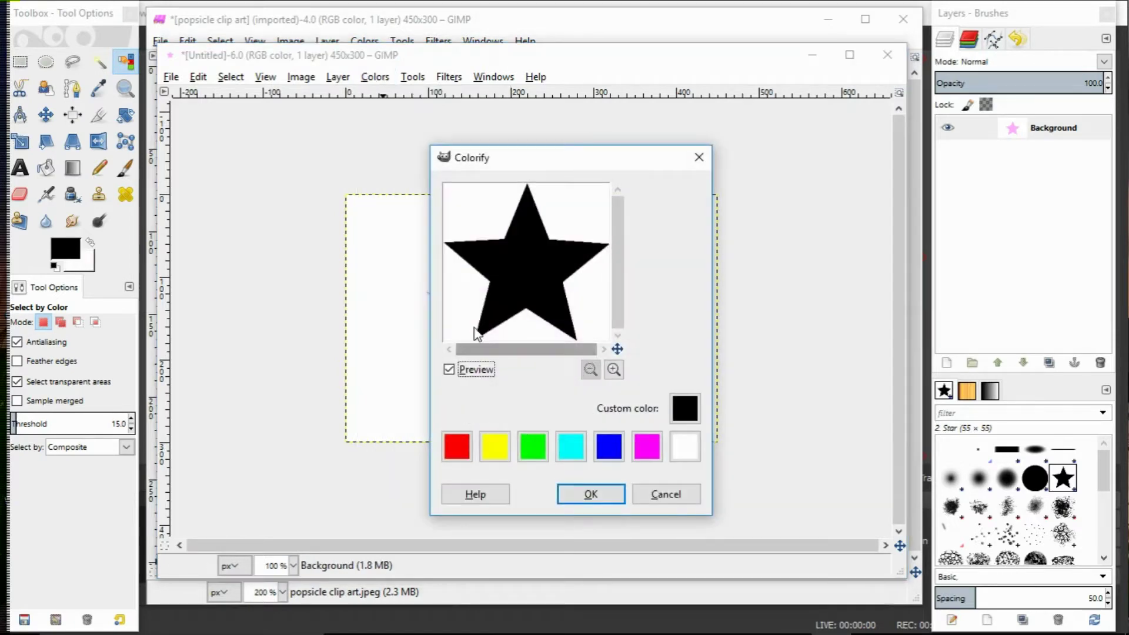
{"action": "left_click", "coordinate": [603, 442]}
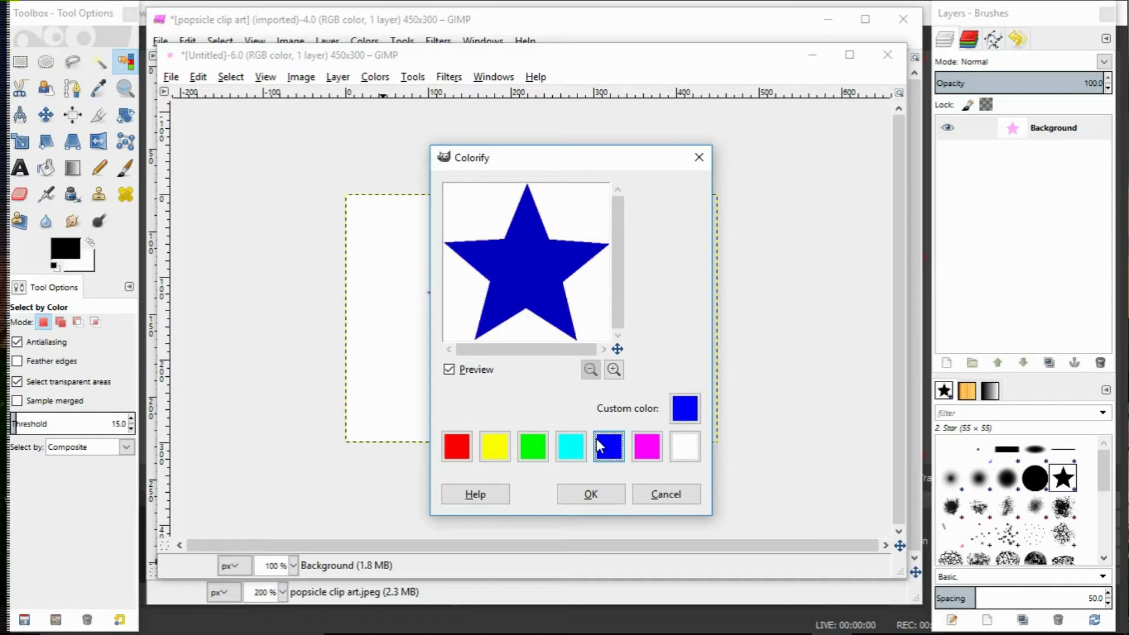
{"action": "left_click", "coordinate": [591, 494]}
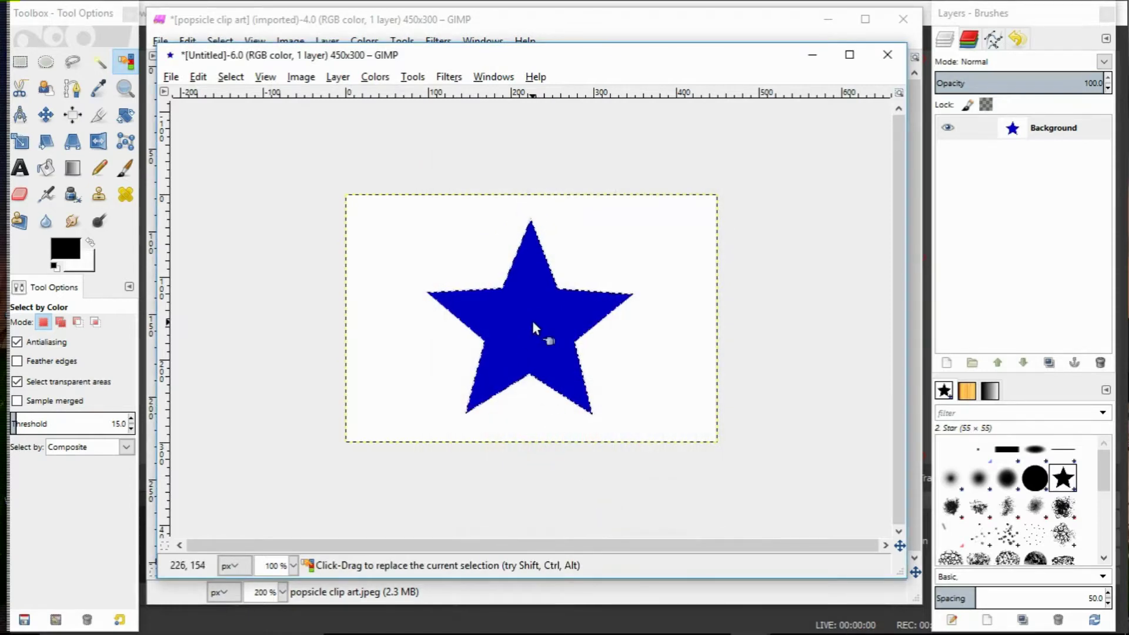
{"action": "left_click", "coordinate": [231, 77]}
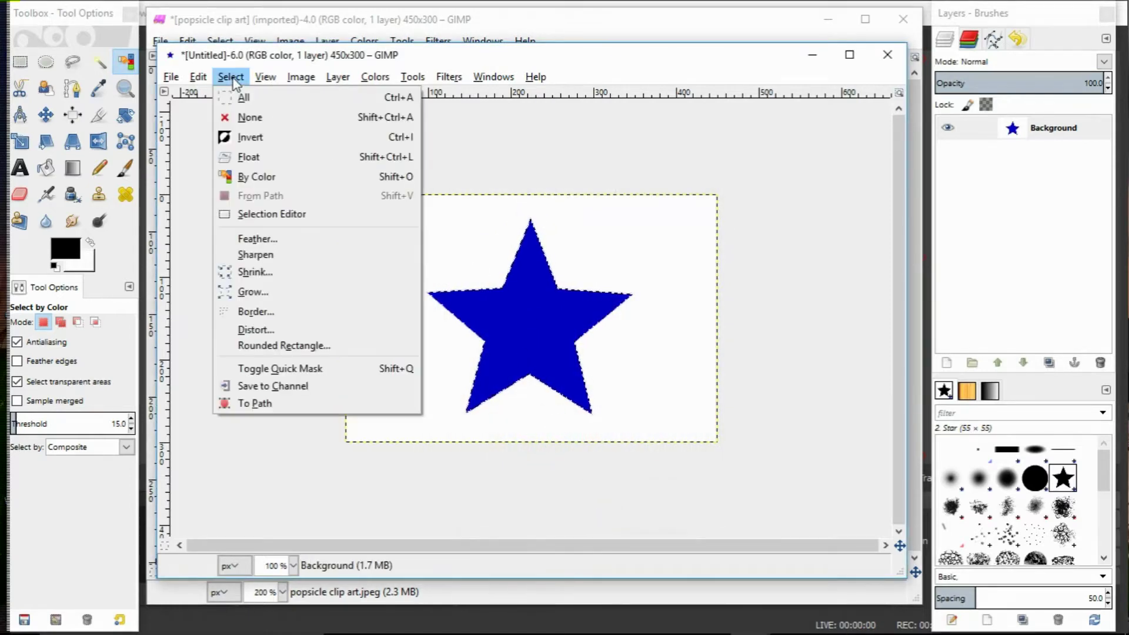
- Deselect the star and zoom through 200% to 400% to inspect its pink edge fringes
{"action": "left_click", "coordinate": [254, 117]}
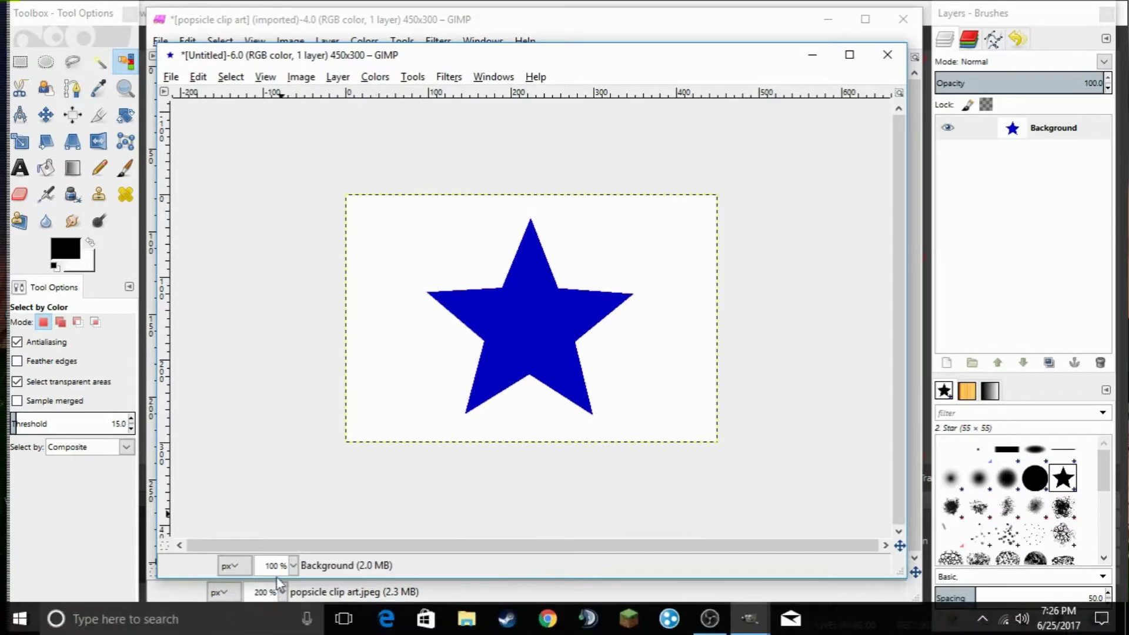
{"action": "left_click", "coordinate": [293, 568]}
{"action": "left_click", "coordinate": [286, 468]}
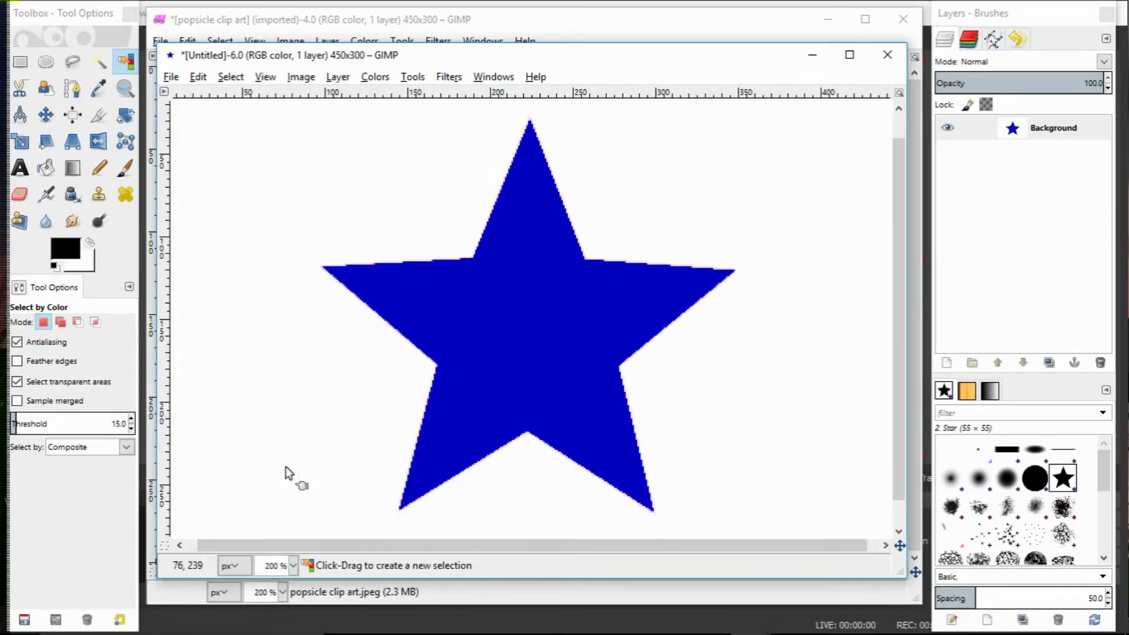
{"action": "left_click", "coordinate": [293, 566]}
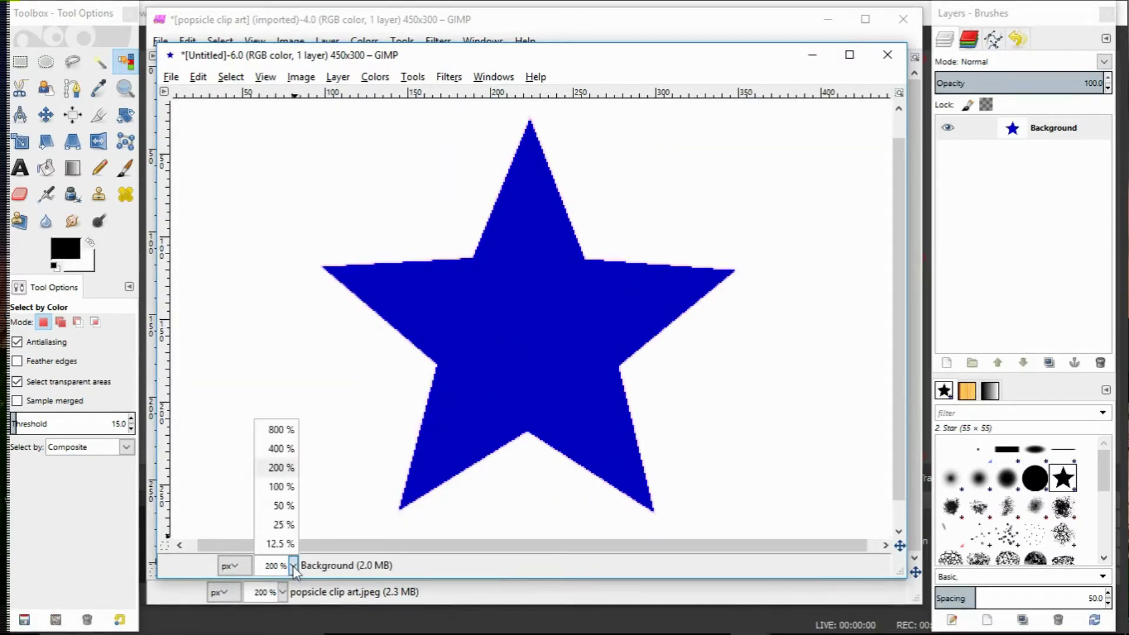
{"action": "left_click", "coordinate": [273, 450]}
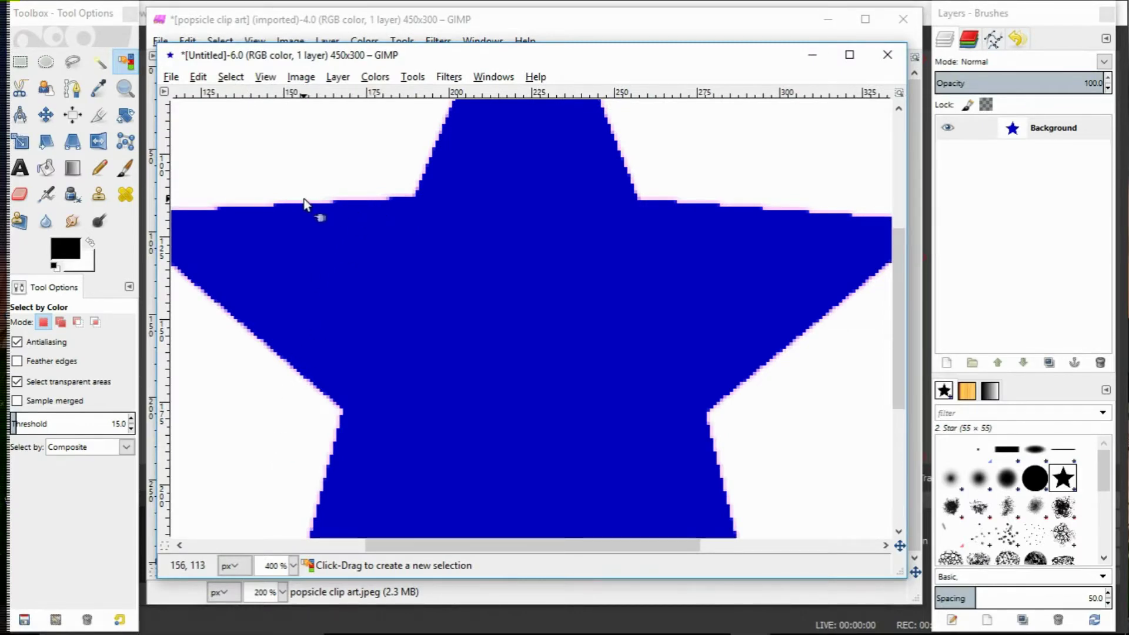
- Reselect the star by colour and Colorify it again with custom colour 9797d9
{"action": "left_click", "coordinate": [231, 77]}
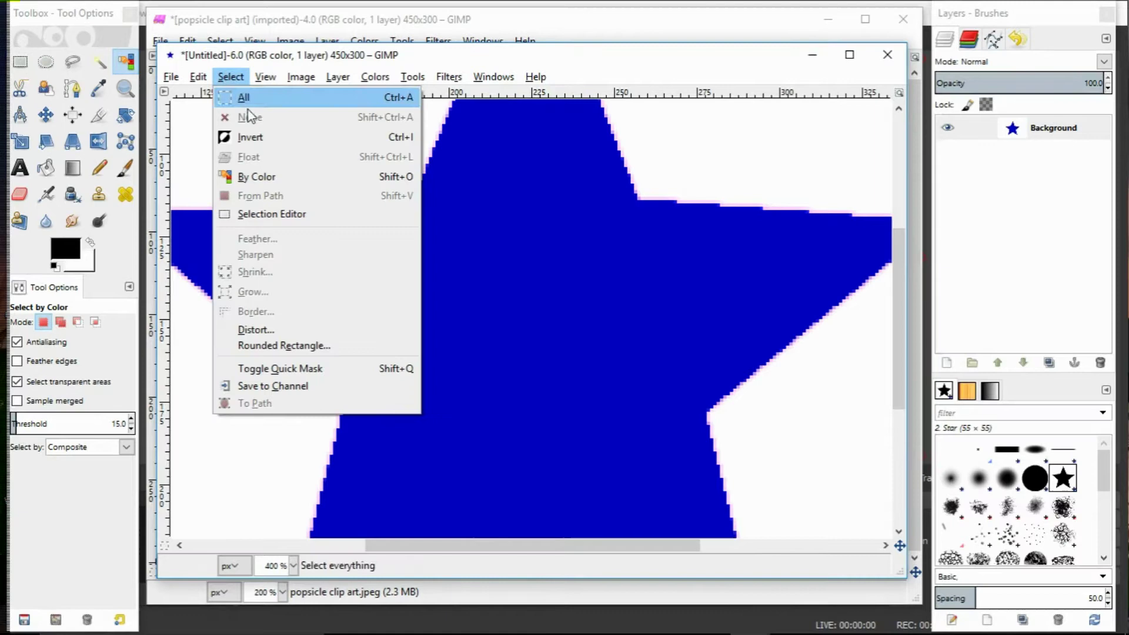
{"action": "left_click", "coordinate": [256, 177]}
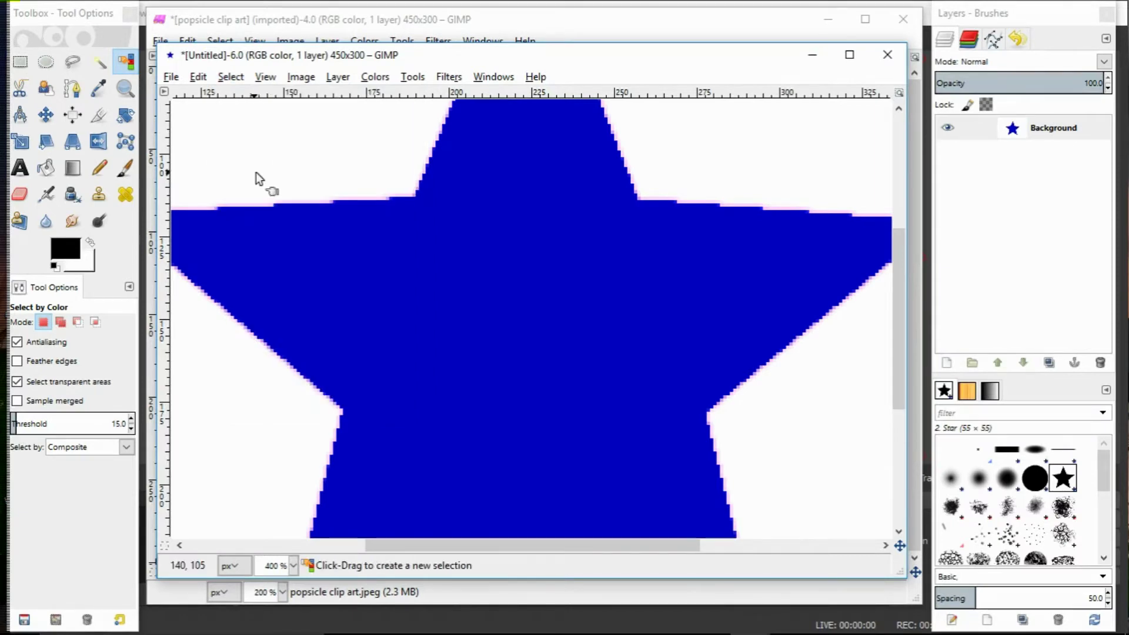
{"action": "left_click", "coordinate": [305, 209]}
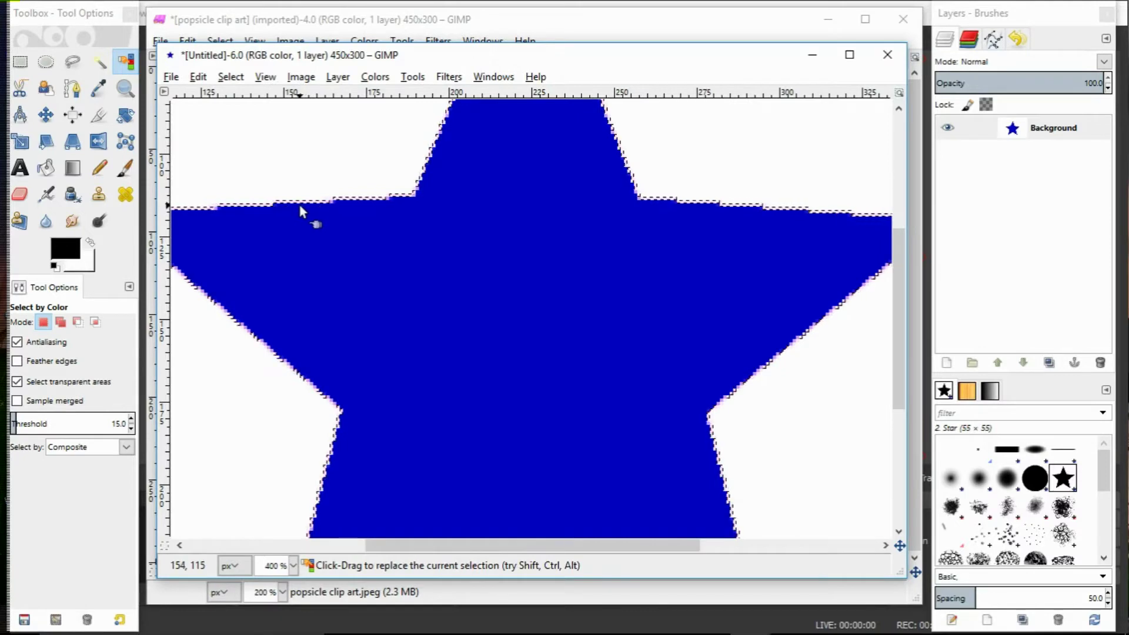
{"action": "left_click", "coordinate": [375, 76]}
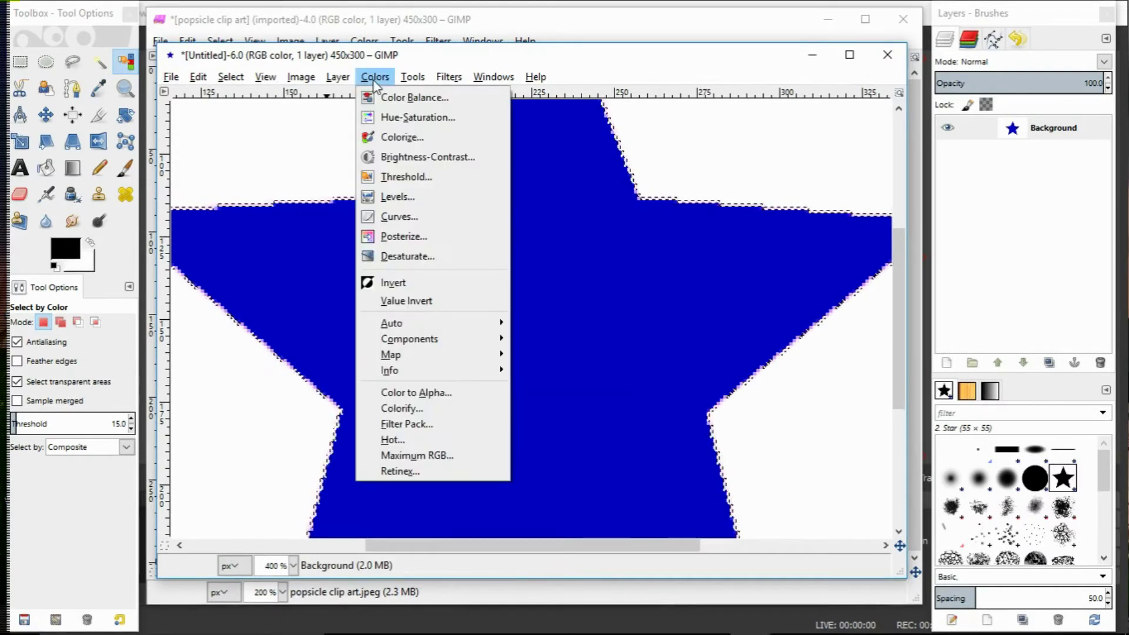
{"action": "left_click", "coordinate": [412, 408]}
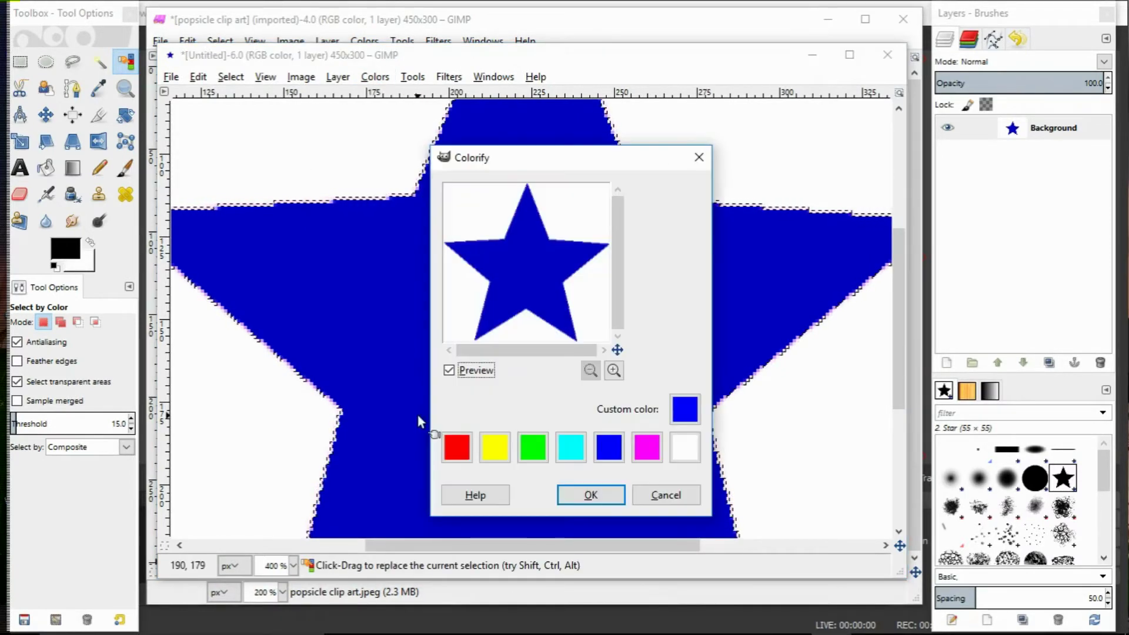
{"action": "left_click", "coordinate": [684, 410]}
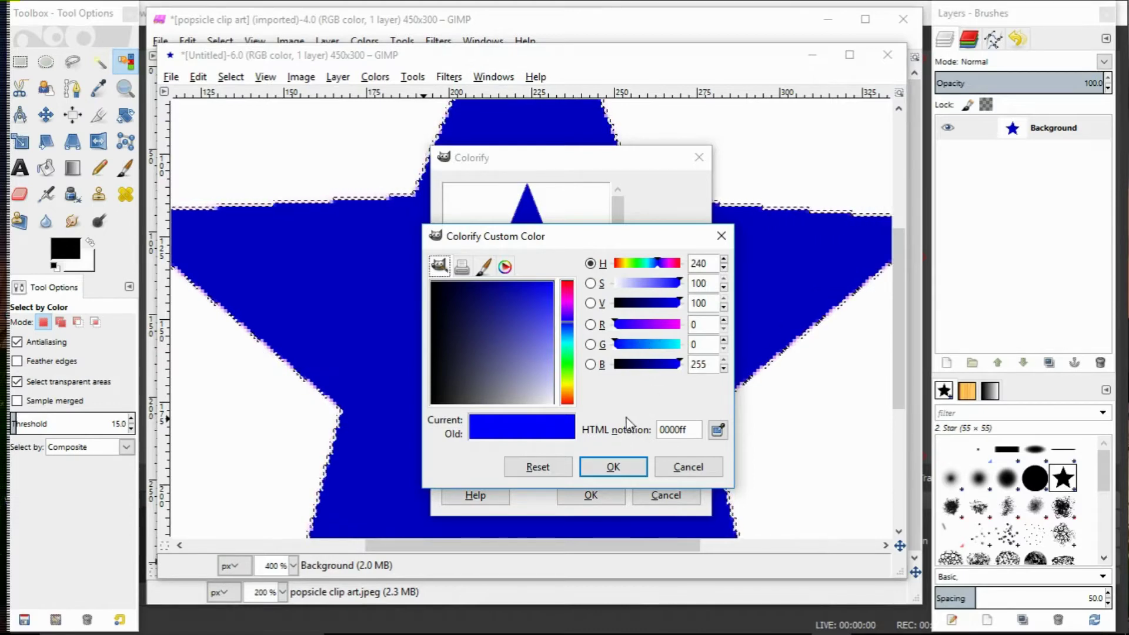
{"action": "left_click", "coordinate": [535, 366]}
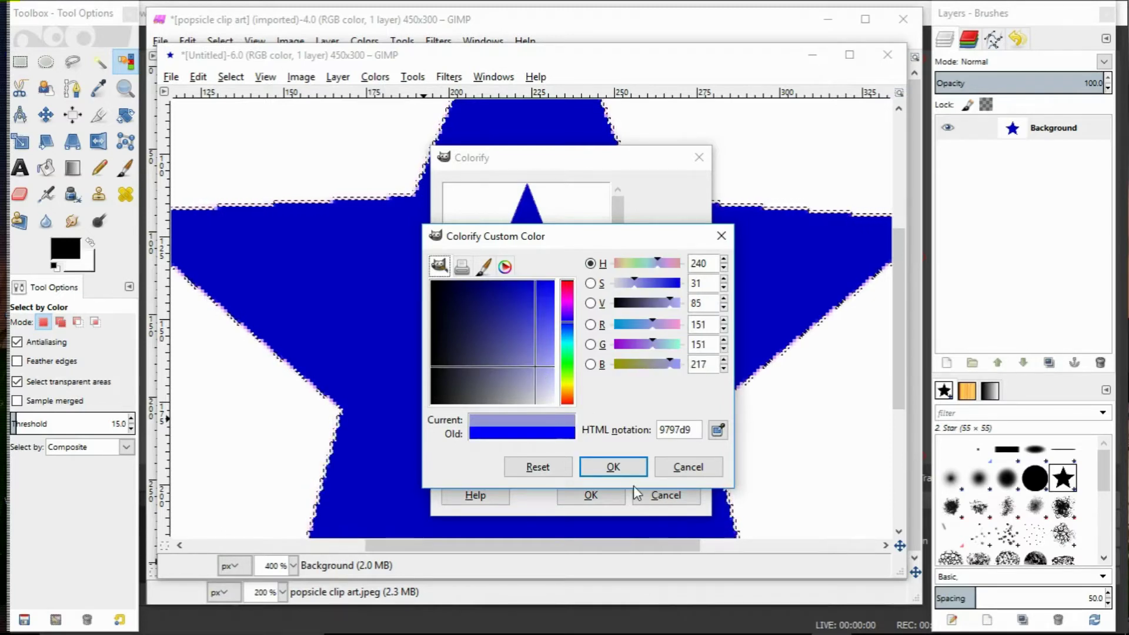
{"action": "left_click", "coordinate": [617, 469]}
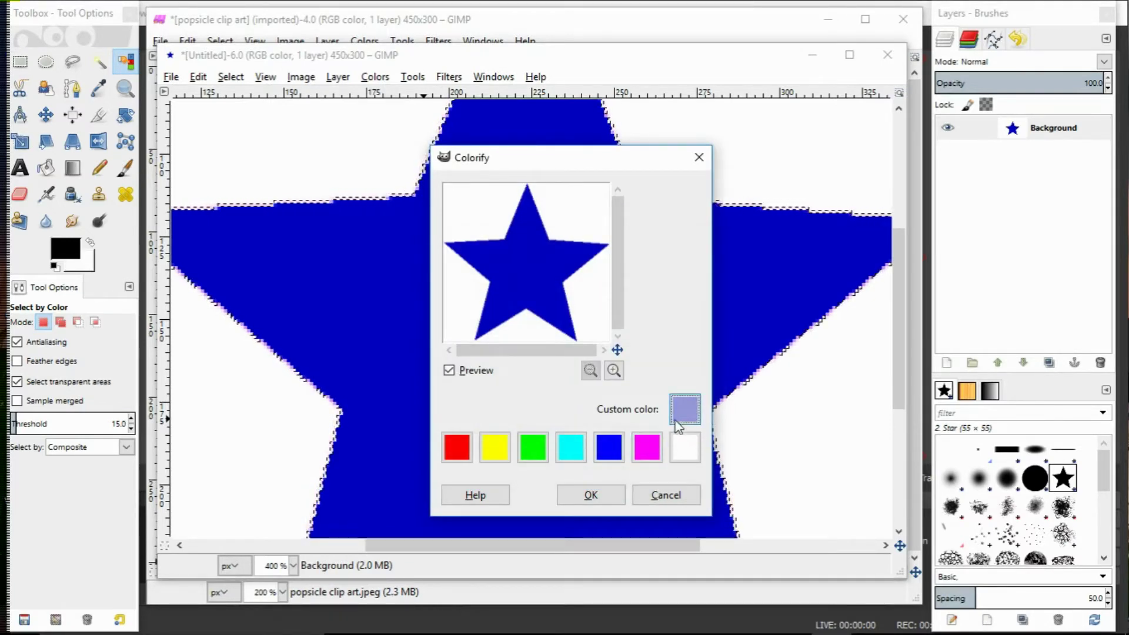
{"action": "left_click", "coordinate": [594, 495]}
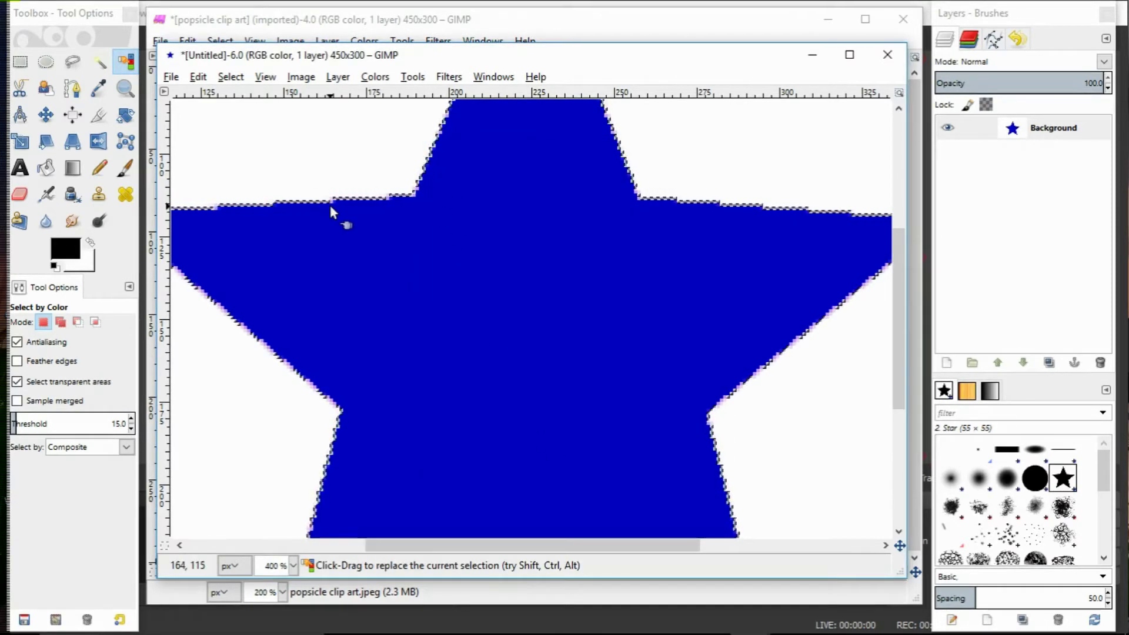
- Deselect the star, zoom back to 100%, and bring the popsicle image forward
{"action": "left_click", "coordinate": [230, 77]}
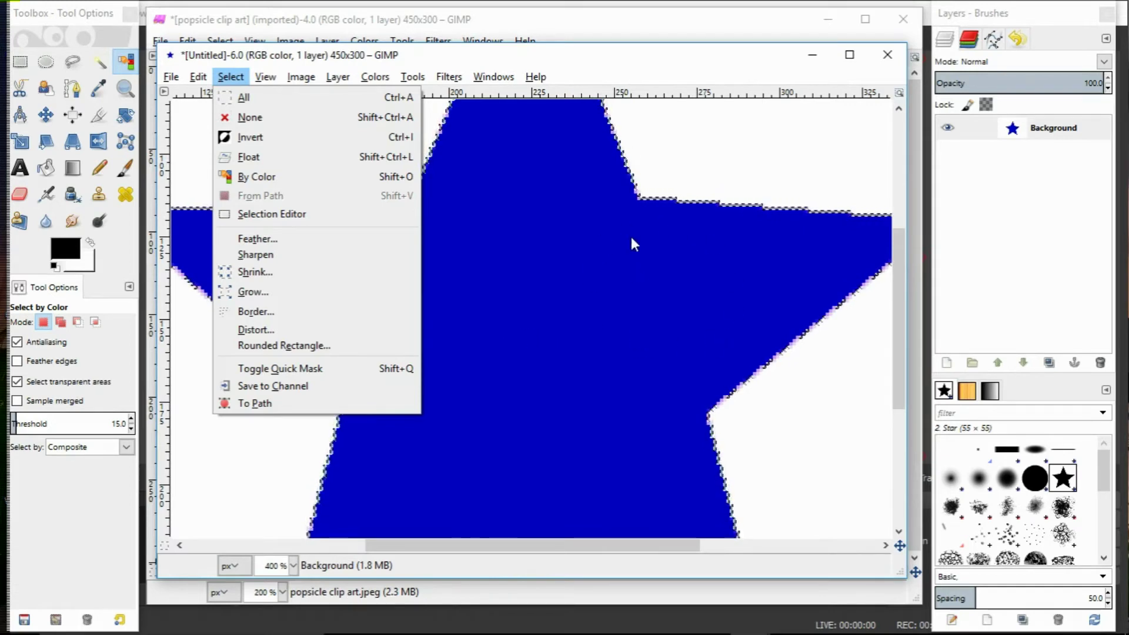
{"action": "left_click", "coordinate": [681, 143]}
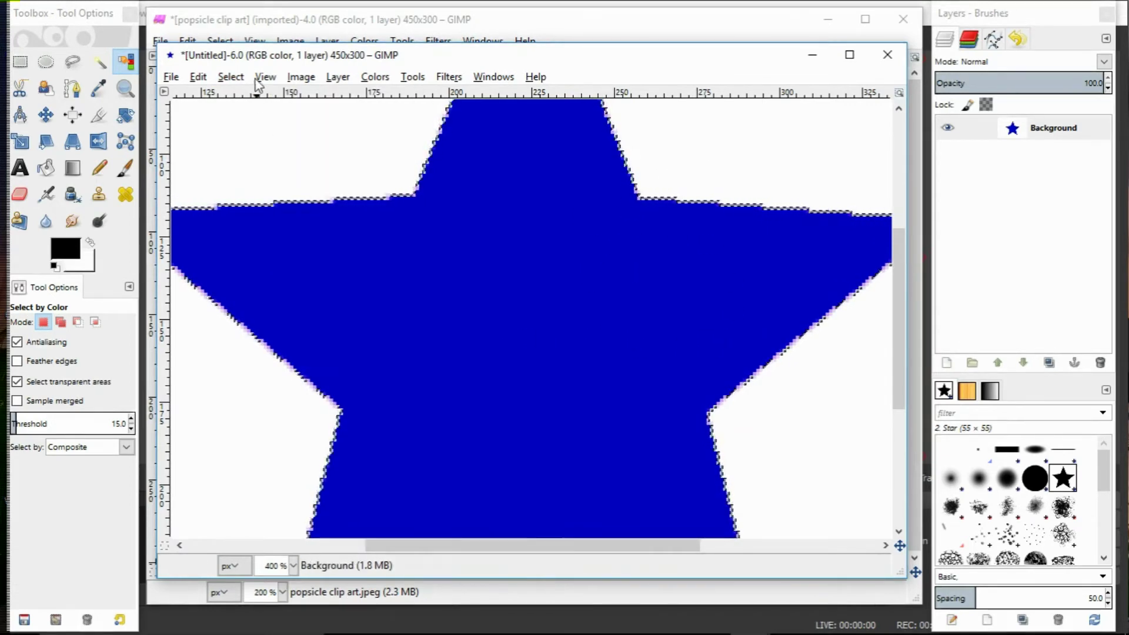
{"action": "left_click", "coordinate": [231, 76]}
{"action": "left_click", "coordinate": [248, 118]}
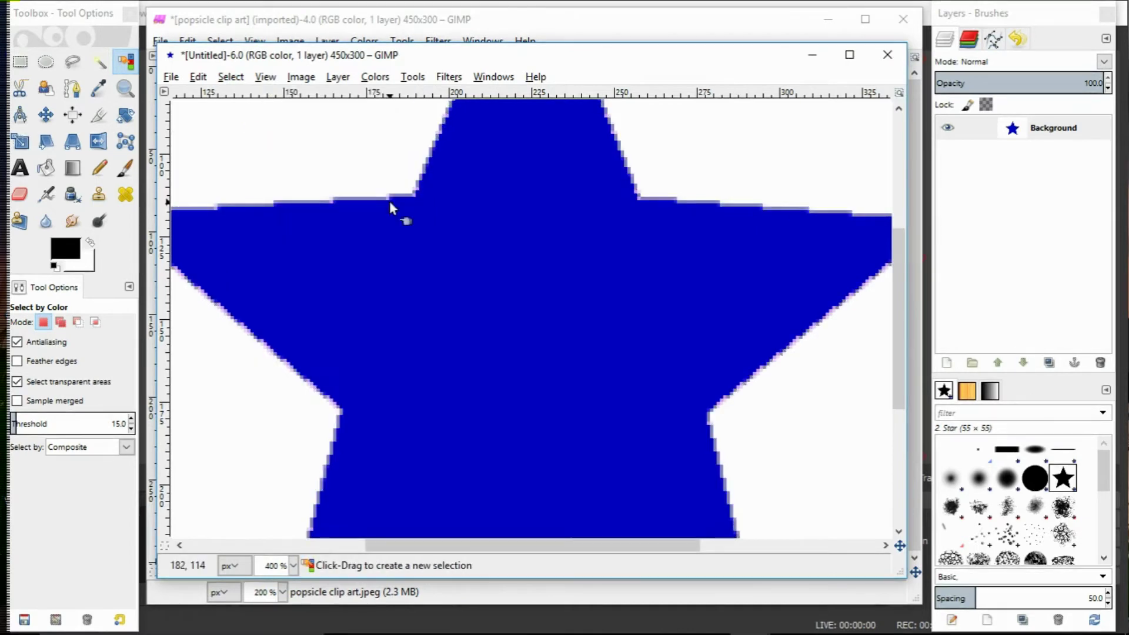
{"action": "left_click", "coordinate": [292, 568]}
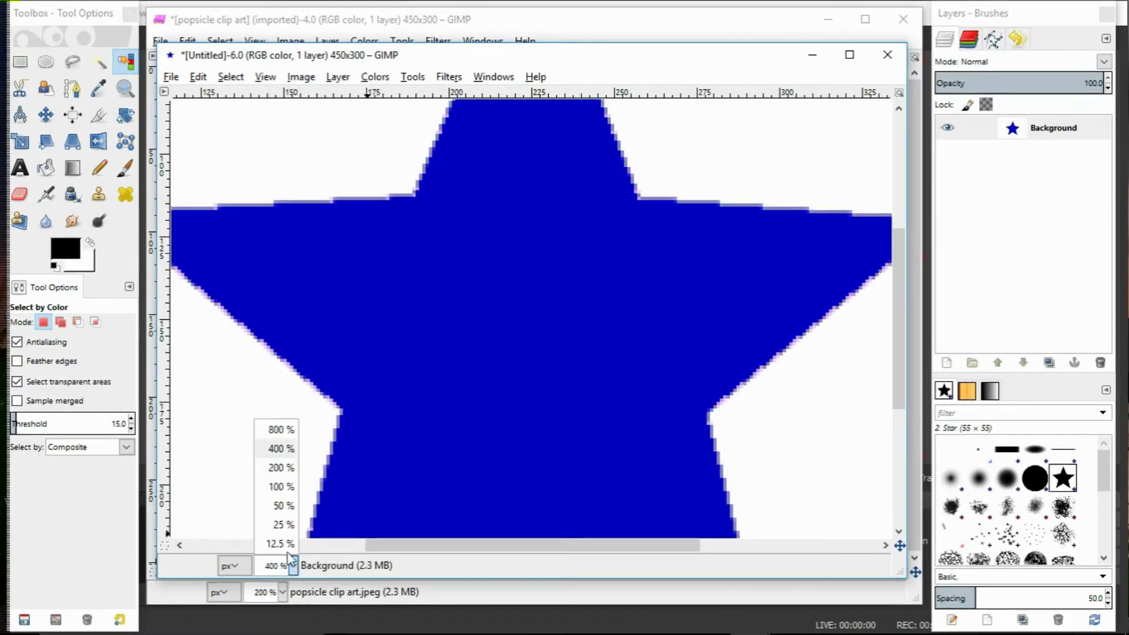
{"action": "left_click", "coordinate": [284, 490]}
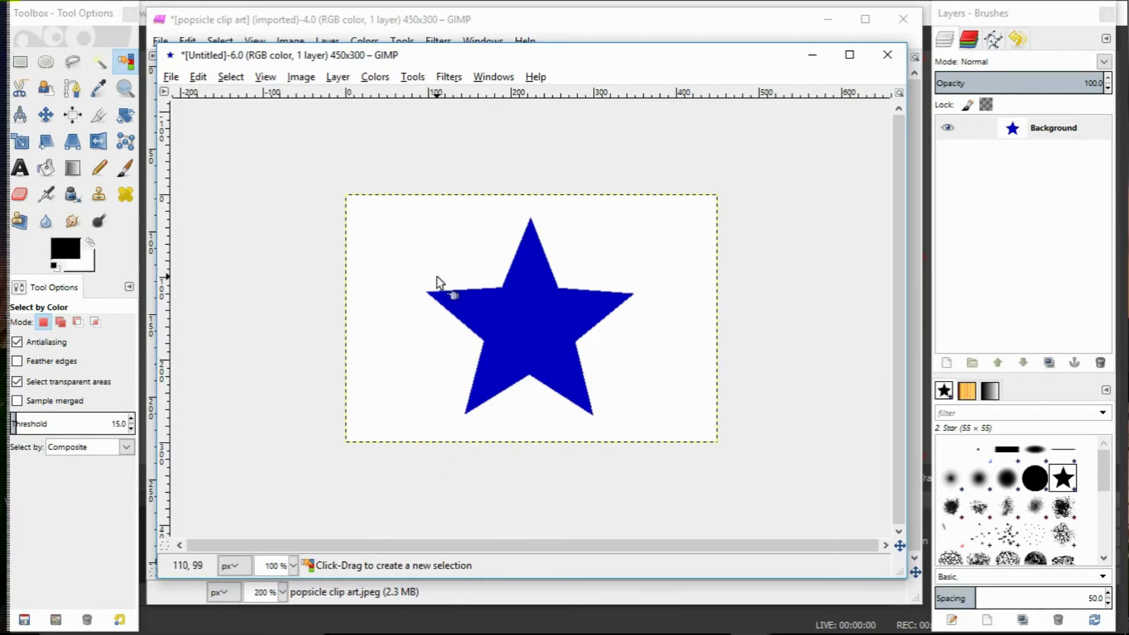
{"action": "left_click", "coordinate": [709, 40]}
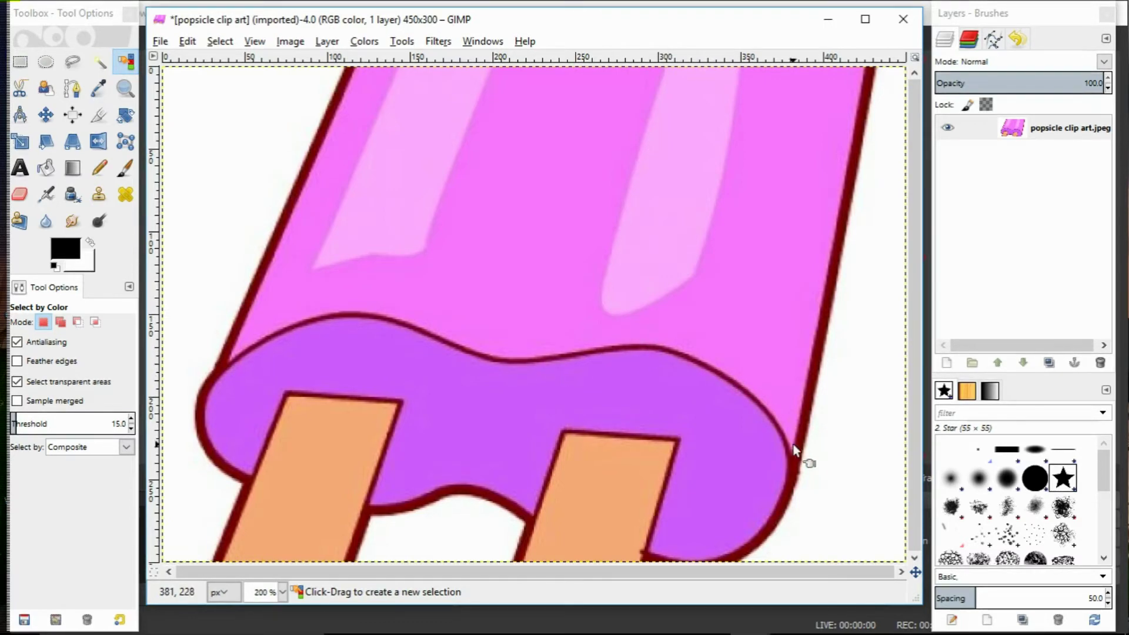
- Select the popsicle's pink upper body by colour and Colorify it with the blue swatch
{"action": "left_click", "coordinate": [220, 41]}
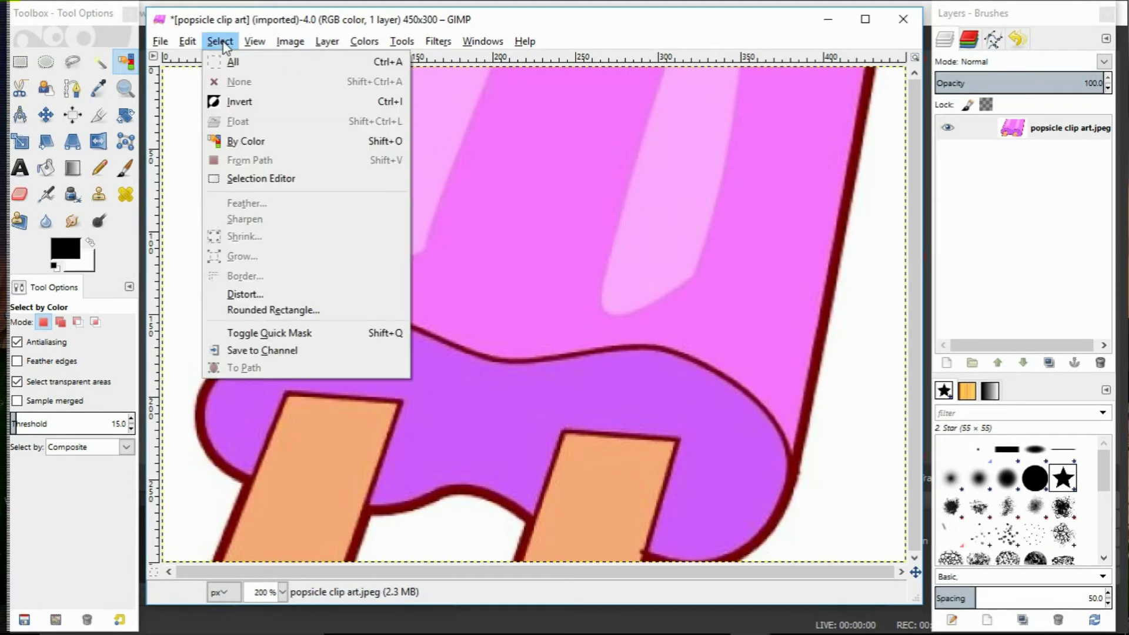
{"action": "left_click", "coordinate": [259, 142]}
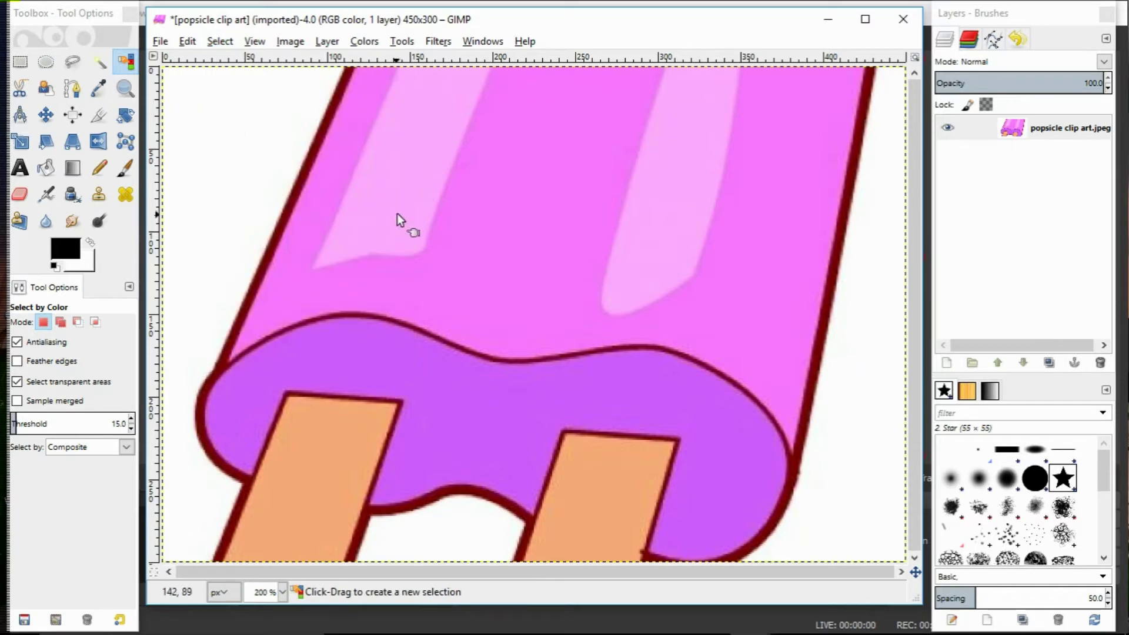
{"action": "left_click", "coordinate": [489, 241]}
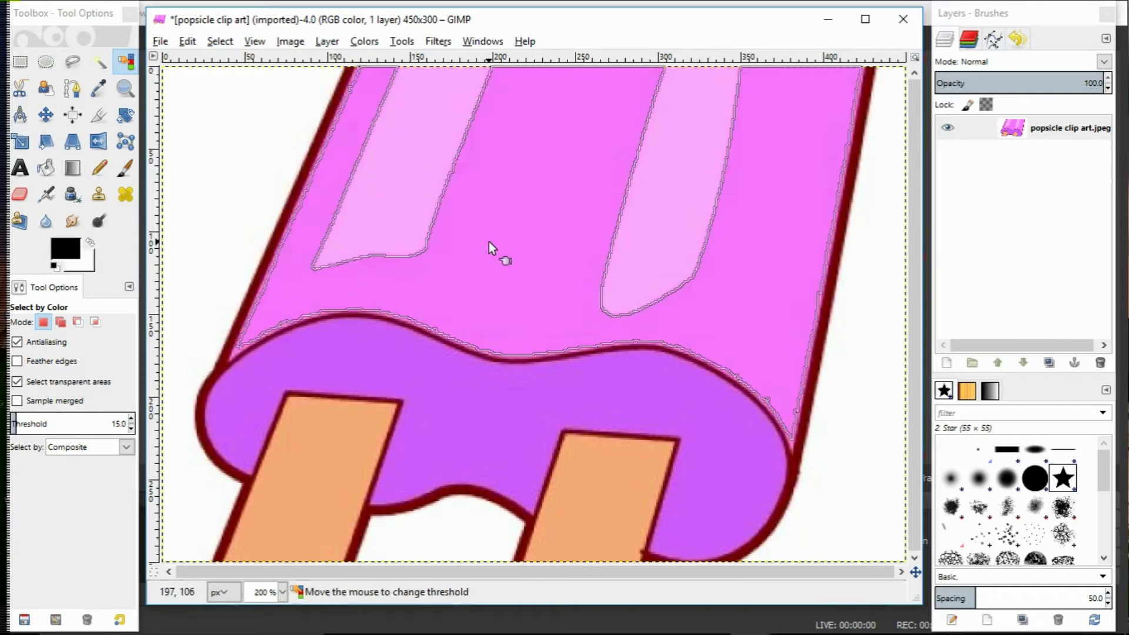
{"action": "left_click", "coordinate": [364, 41]}
{"action": "left_click", "coordinate": [456, 372]}
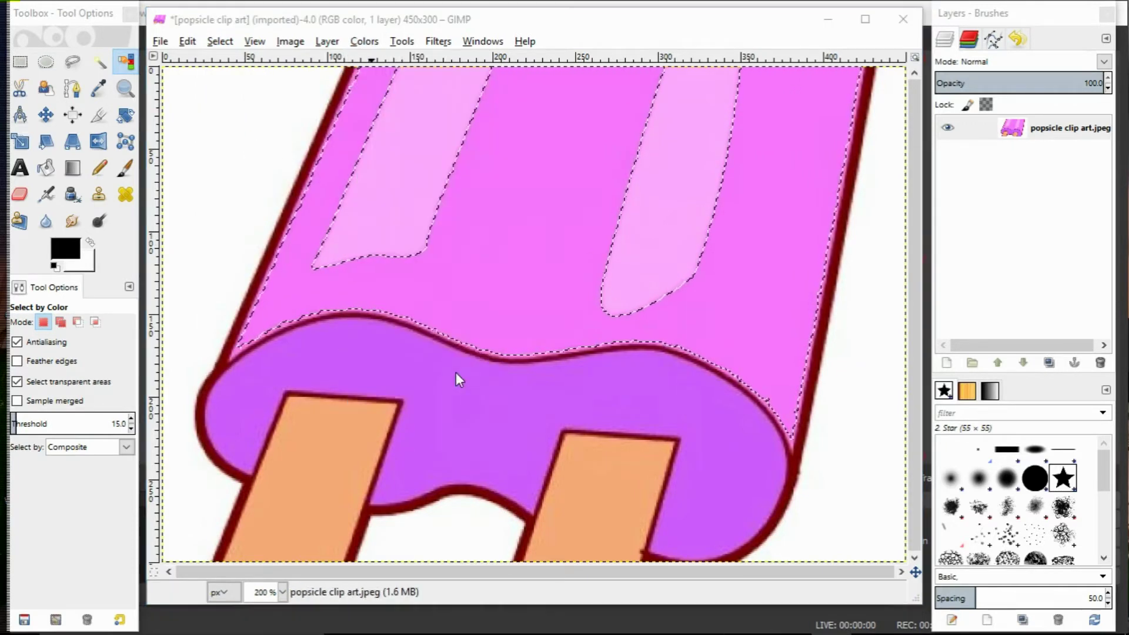
{"action": "left_click", "coordinate": [608, 416]}
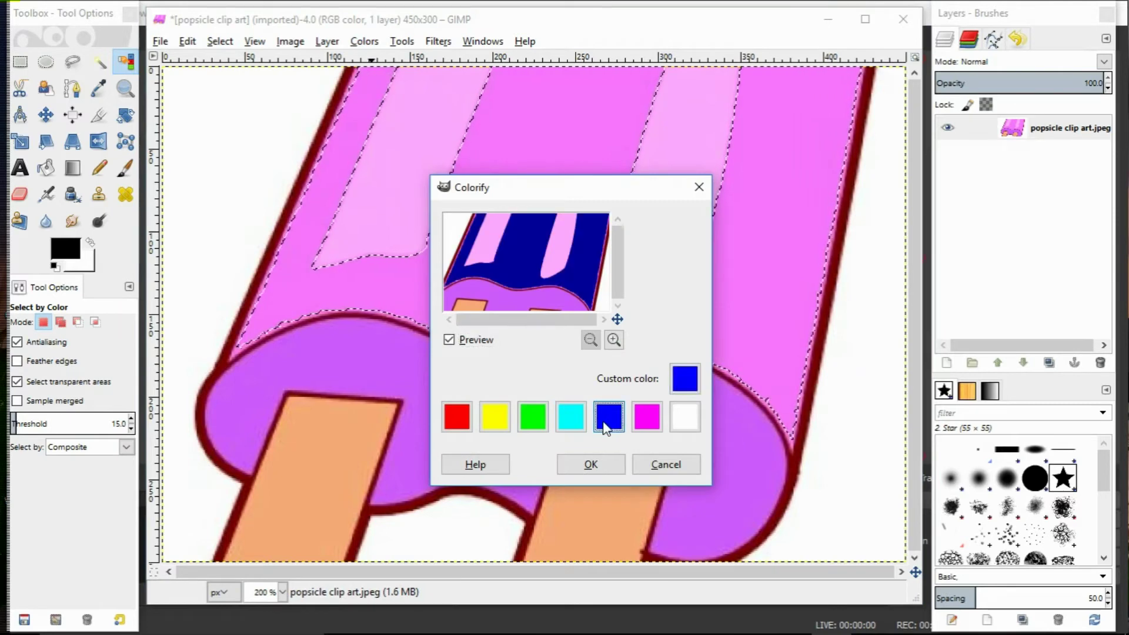
{"action": "left_click", "coordinate": [592, 464]}
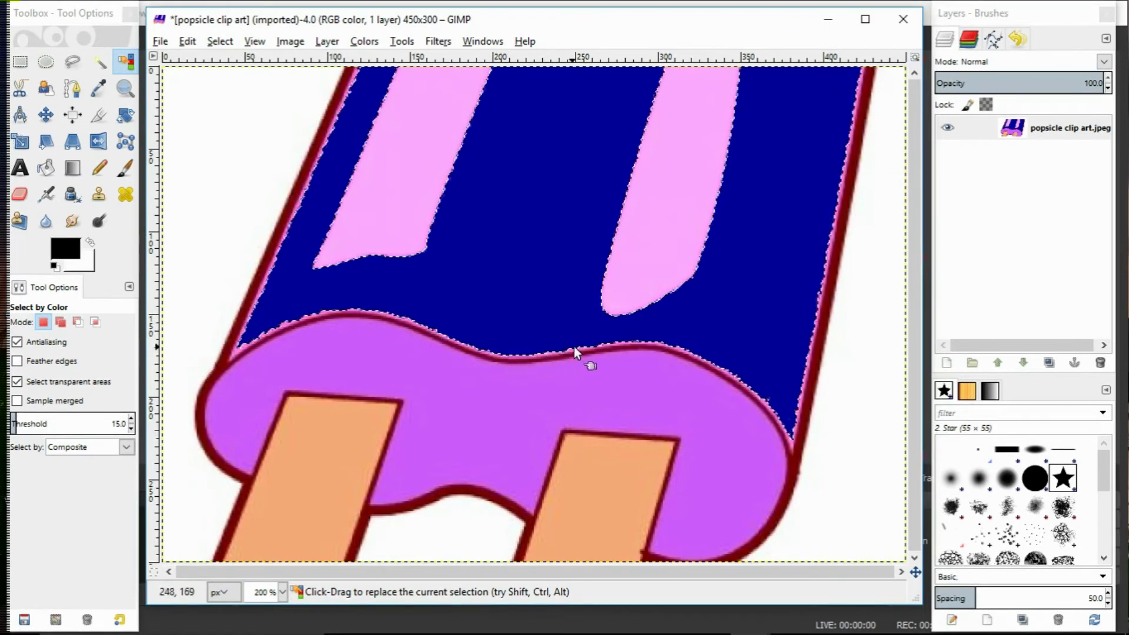
- Zoom the popsicle view to 400% to inspect the pink fringing along the blue edges
{"action": "left_click", "coordinate": [283, 592]}
{"action": "left_click", "coordinate": [271, 476]}
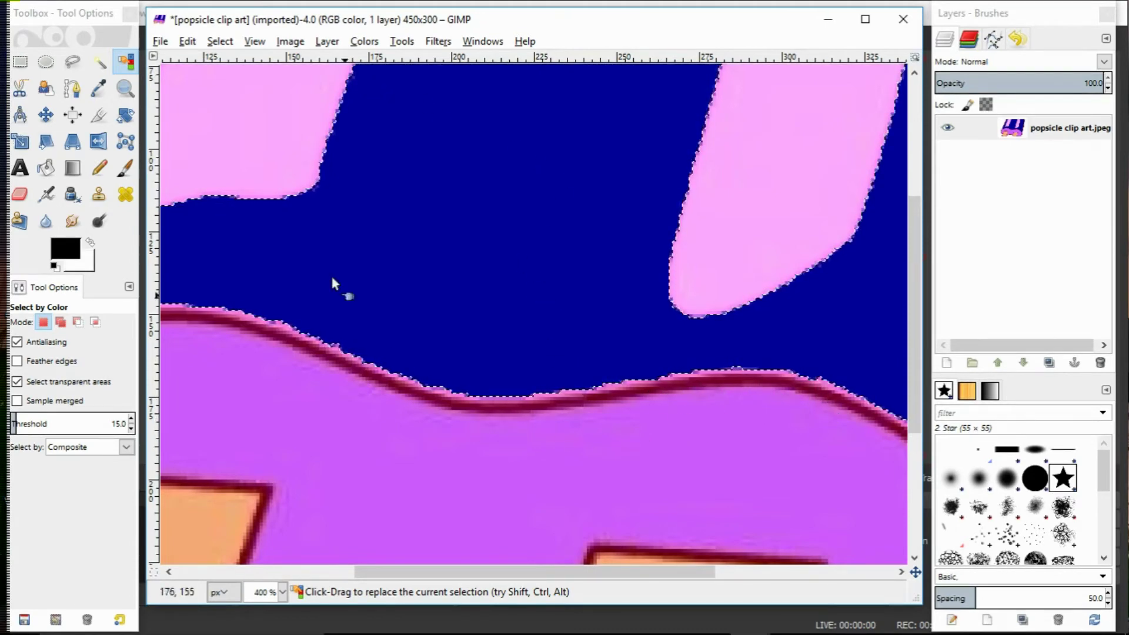
{"action": "left_click", "coordinate": [220, 41]}
{"action": "left_click", "coordinate": [234, 81]}
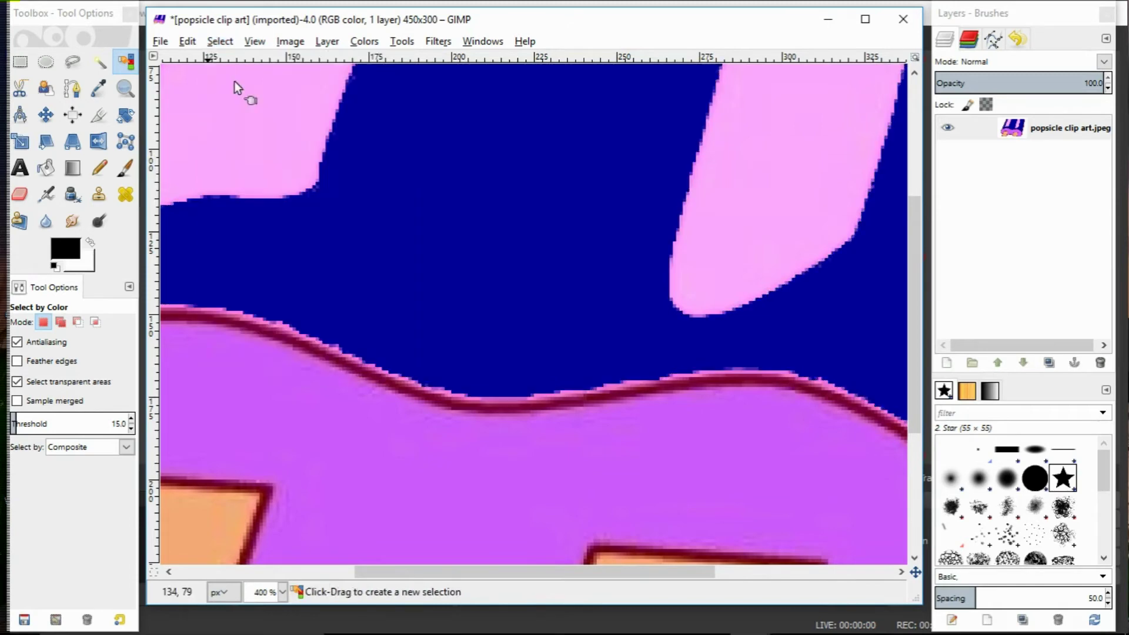
{"action": "left_click", "coordinate": [442, 43]}
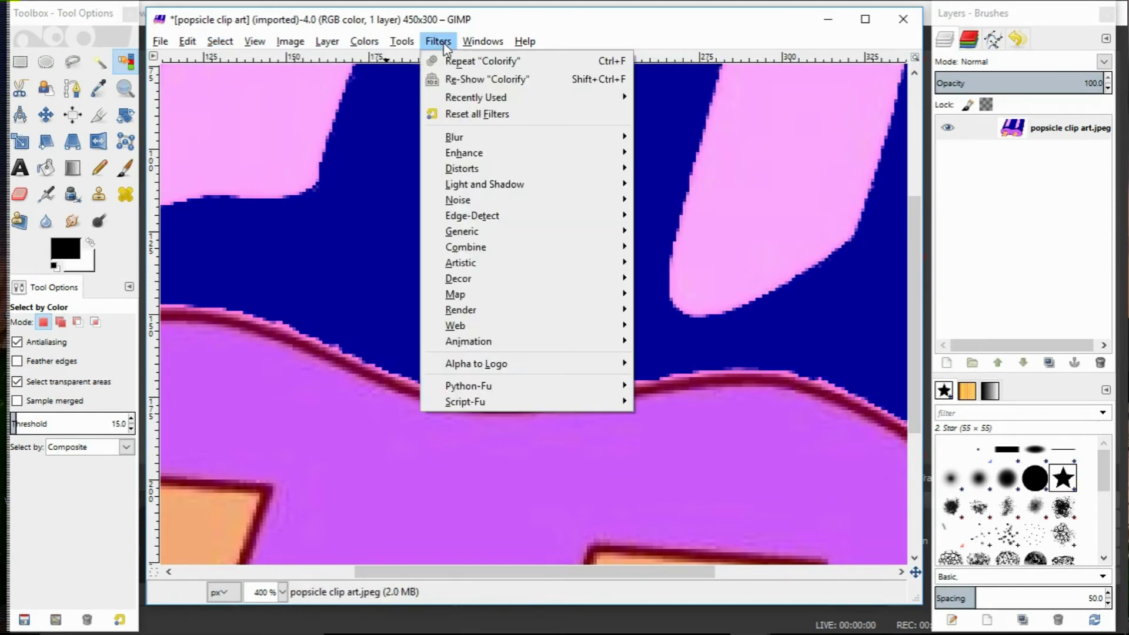
{"action": "mouse_move", "coordinate": [515, 203]}
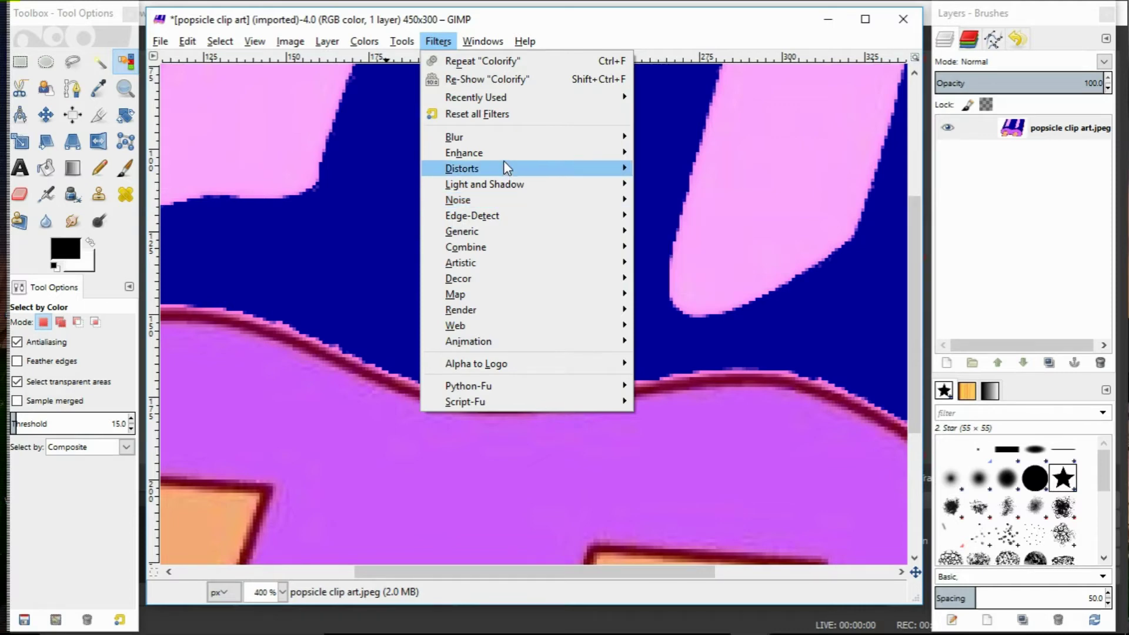
{"action": "mouse_move", "coordinate": [507, 159]}
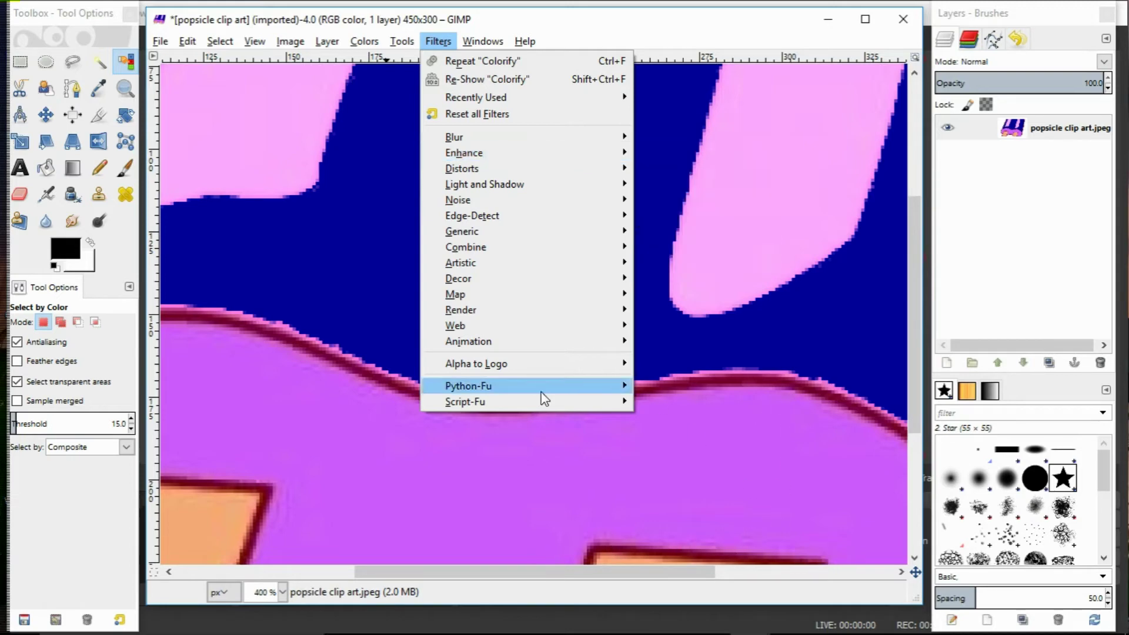
- Dismiss the filters list and select the purple band, including its noisy edge pixels, by colour
{"action": "left_click", "coordinate": [358, 256]}
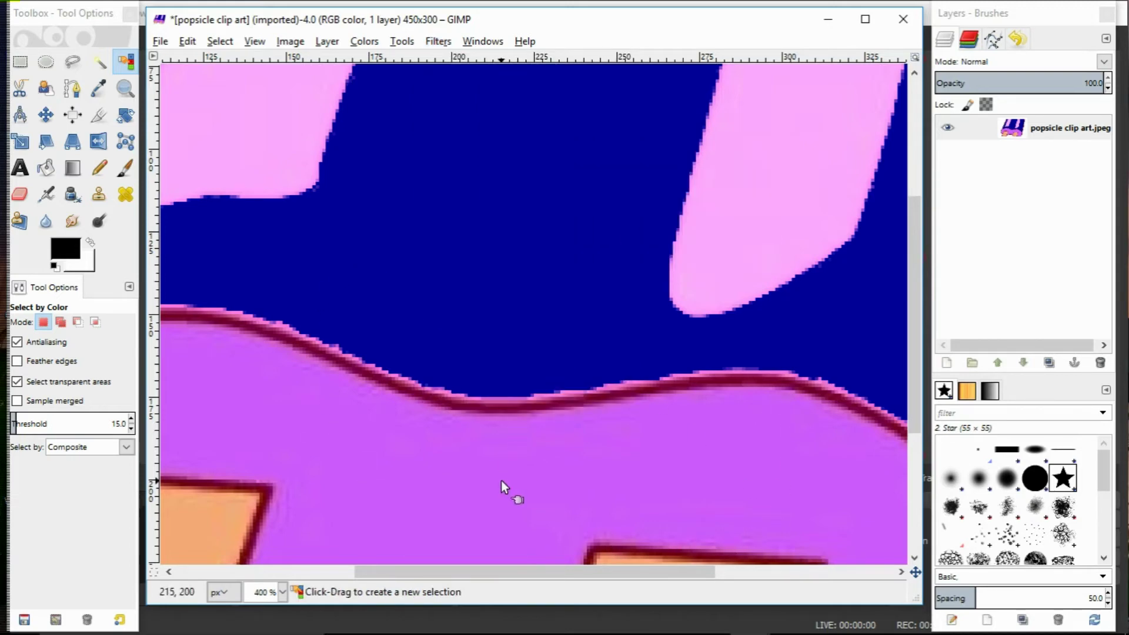
{"action": "left_click_drag", "start_coordinate": [498, 479], "coordinate": [489, 403]}
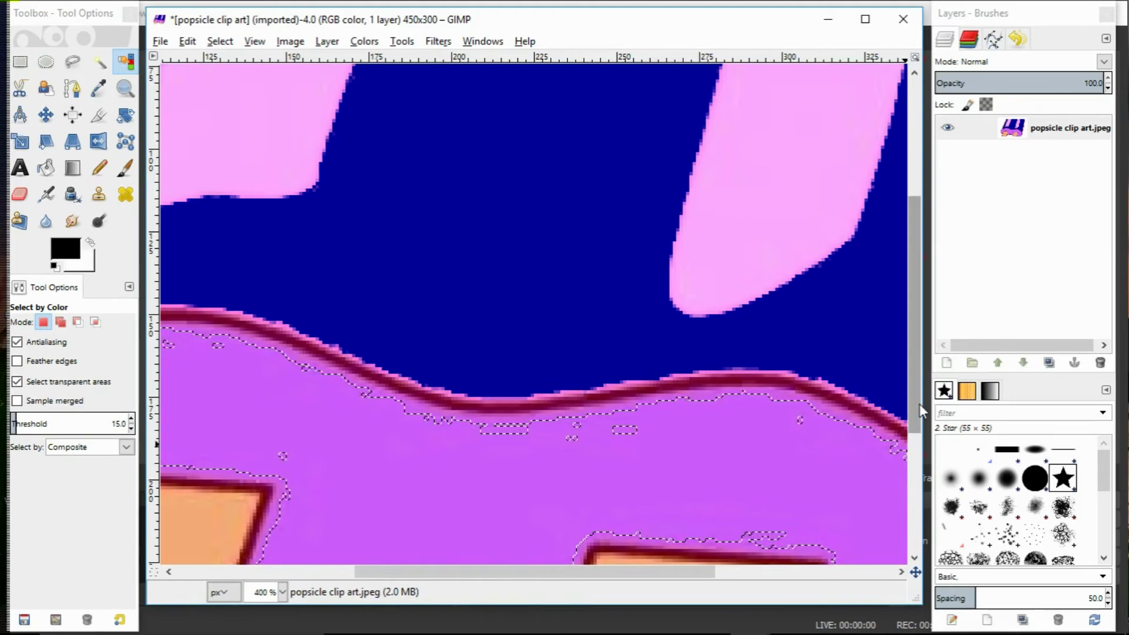
{"action": "left_click_drag", "start_coordinate": [920, 404], "coordinate": [919, 518]}
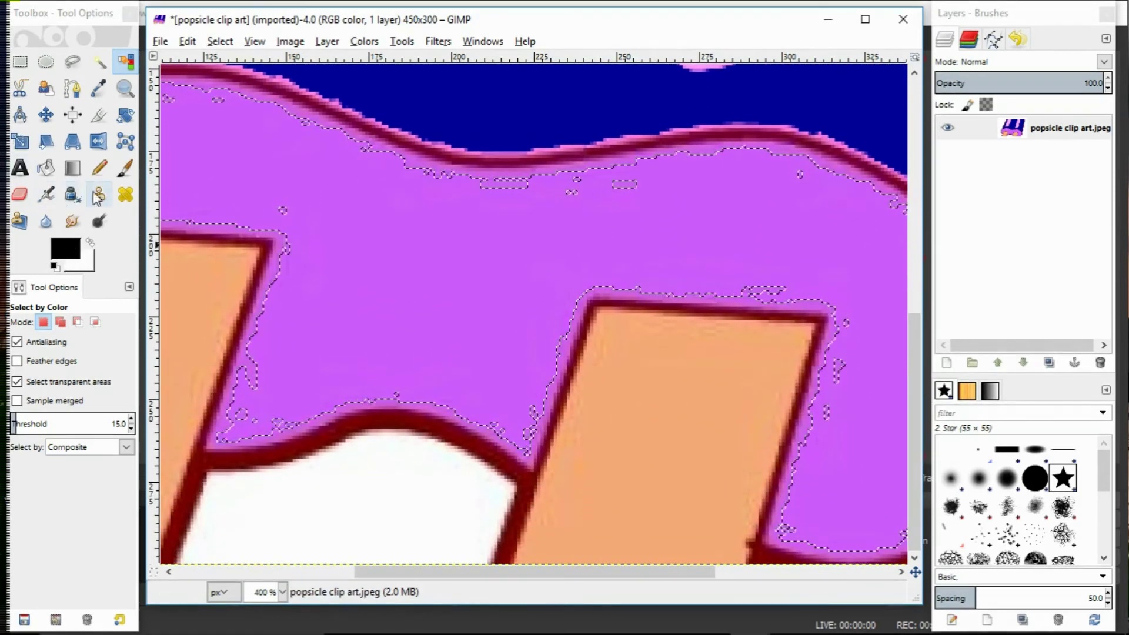
- Set up the Paintbrush with the hard round Hardness 100 brush at a broad size
{"action": "left_click", "coordinate": [120, 170]}
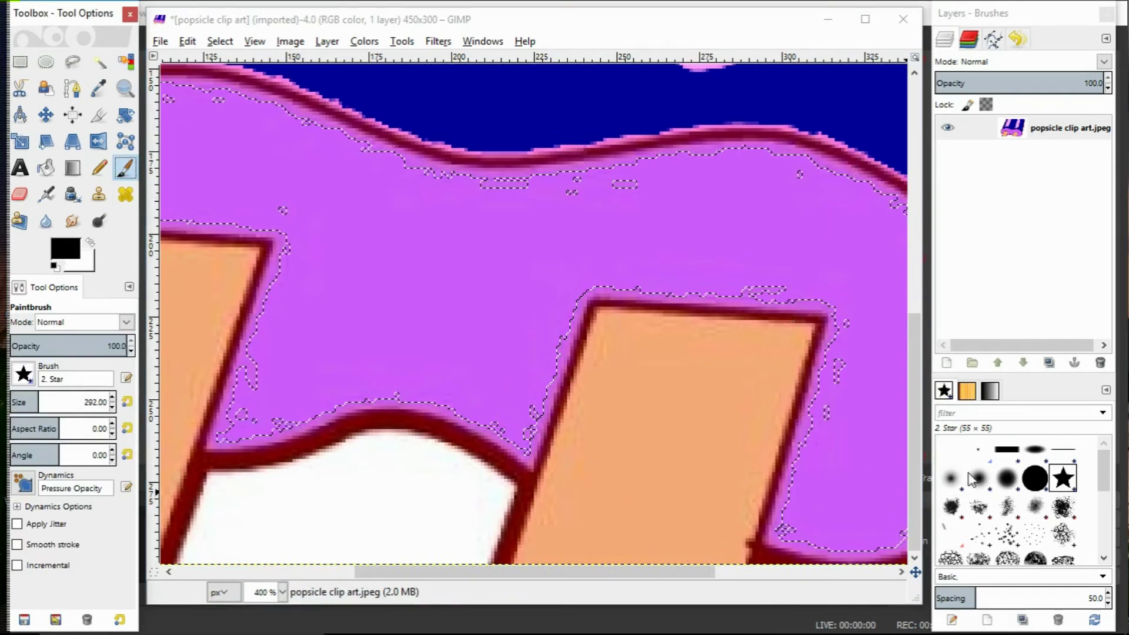
{"action": "left_click", "coordinate": [1036, 479]}
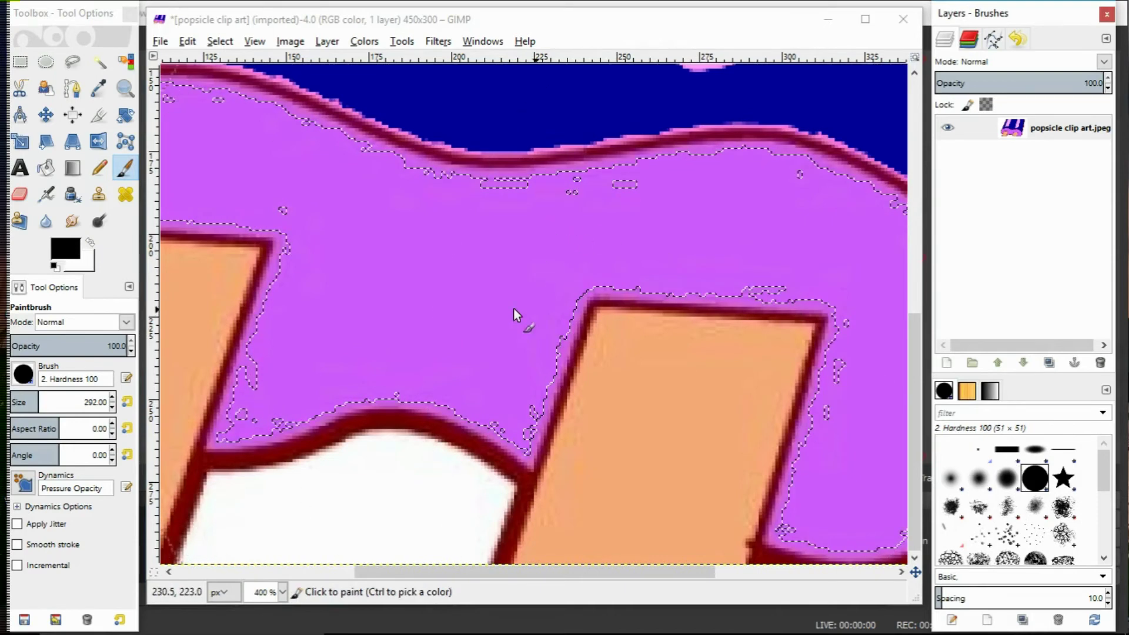
{"action": "left_click_drag", "start_coordinate": [71, 404], "coordinate": [2, 410]}
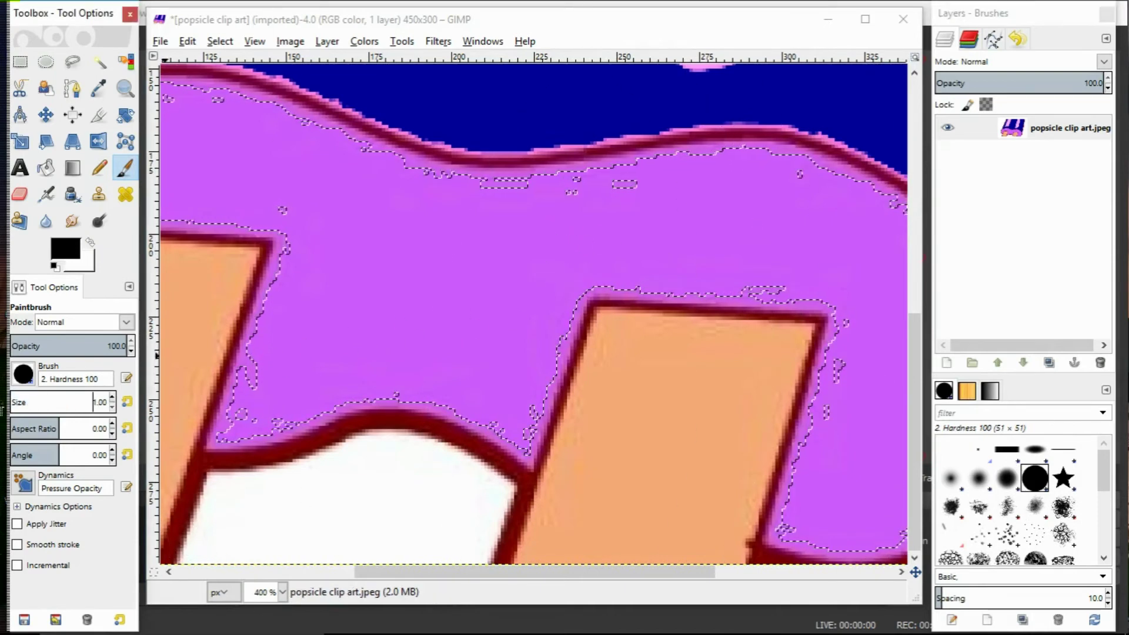
{"action": "left_click", "coordinate": [56, 403]}
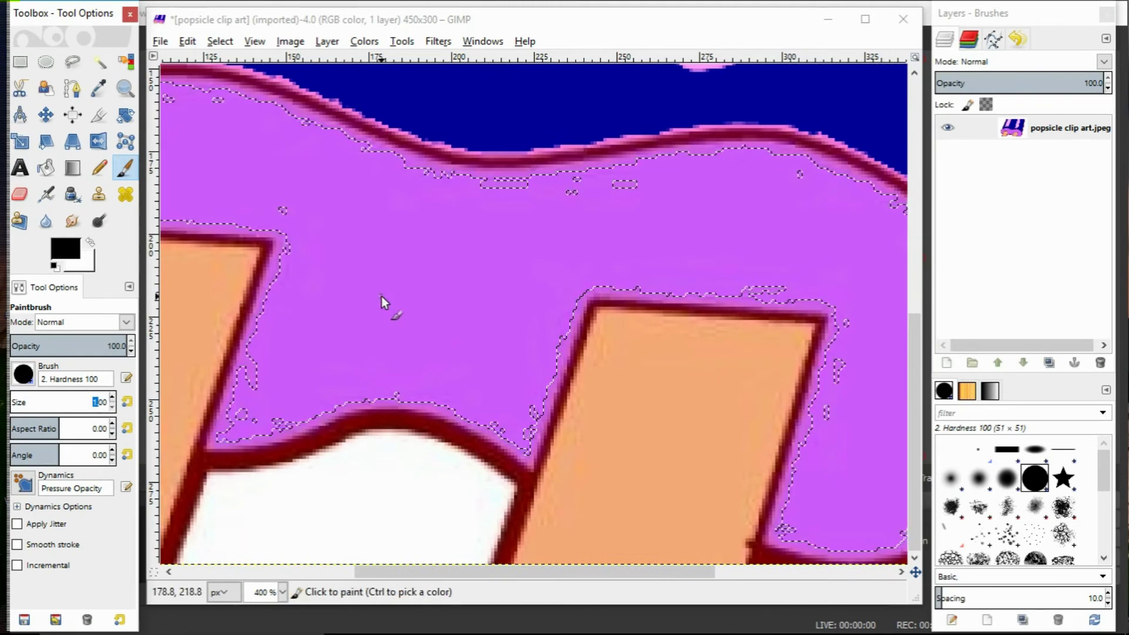
{"action": "left_click_drag", "start_coordinate": [14, 405], "coordinate": [97, 404]}
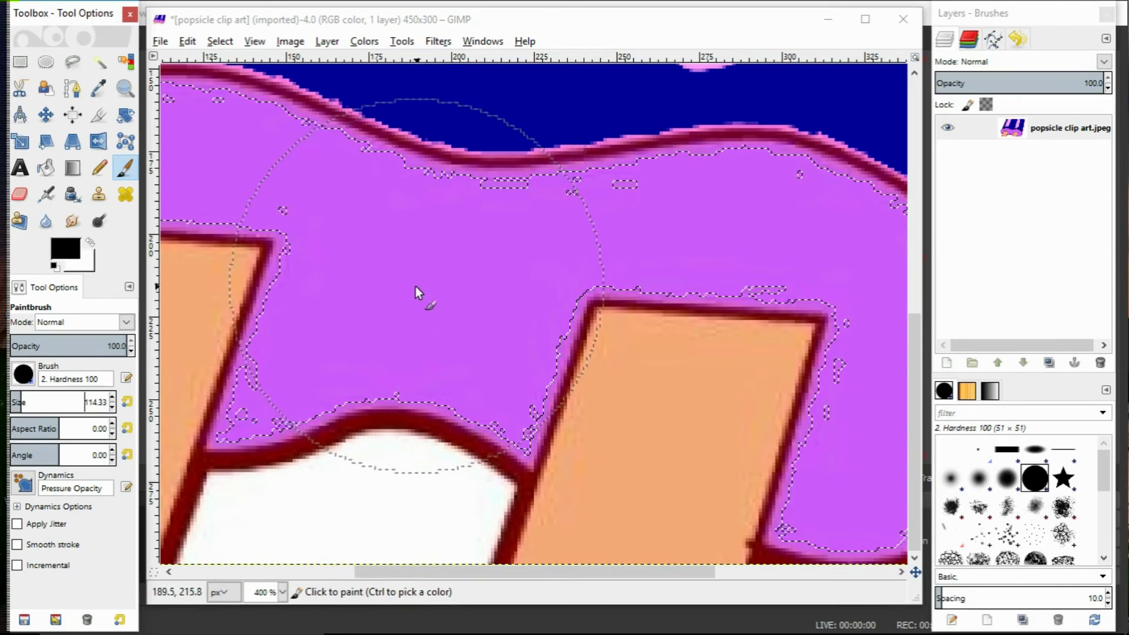
- Zoom to 200% and paint the selected purple band black around both sticks
{"action": "left_click", "coordinate": [283, 593]}
{"action": "left_click", "coordinate": [277, 493]}
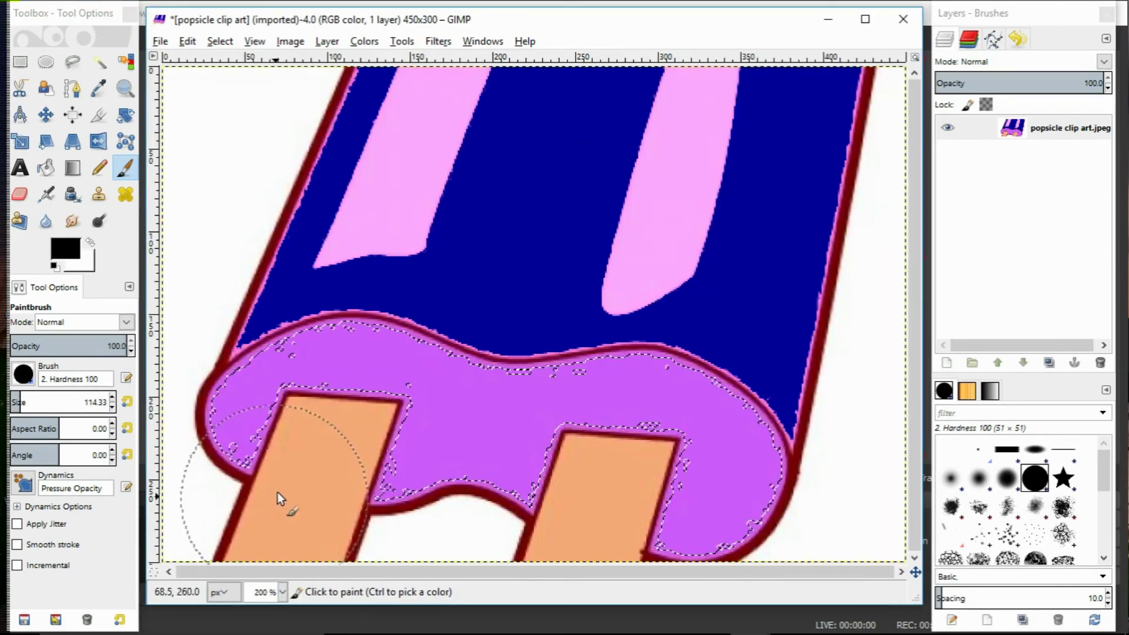
{"action": "left_click_drag", "start_coordinate": [482, 413], "coordinate": [626, 384]}
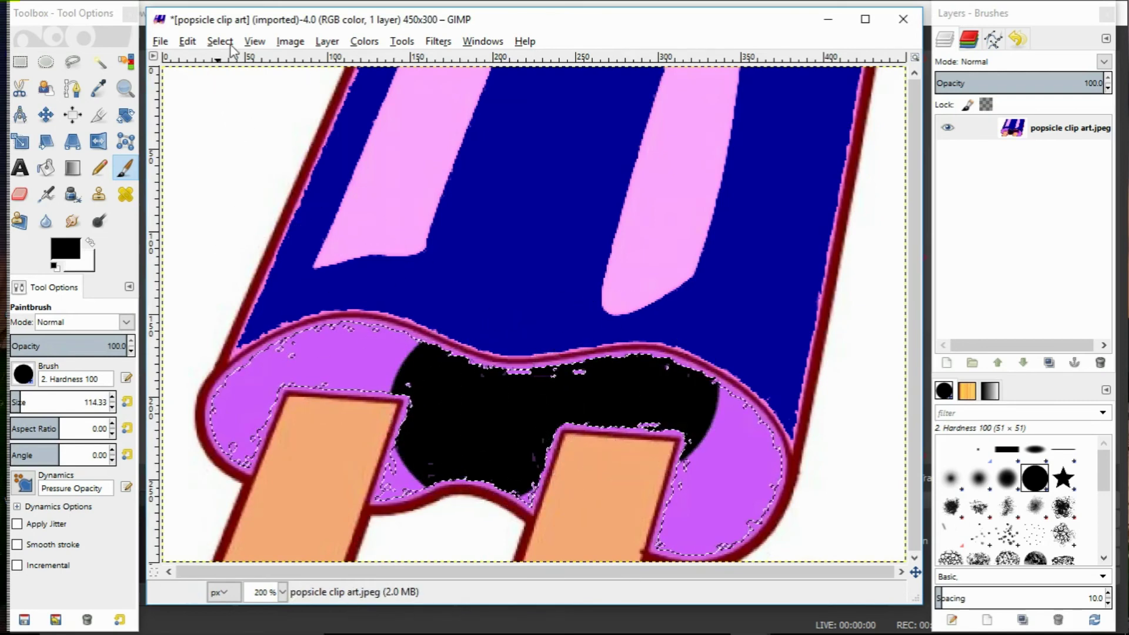
{"action": "mouse_move", "coordinate": [418, 351]}
{"action": "left_mouse_down"}
{"action": "mouse_move", "coordinate": [384, 378]}
{"action": "mouse_move", "coordinate": [369, 350]}
{"action": "left_mouse_up"}
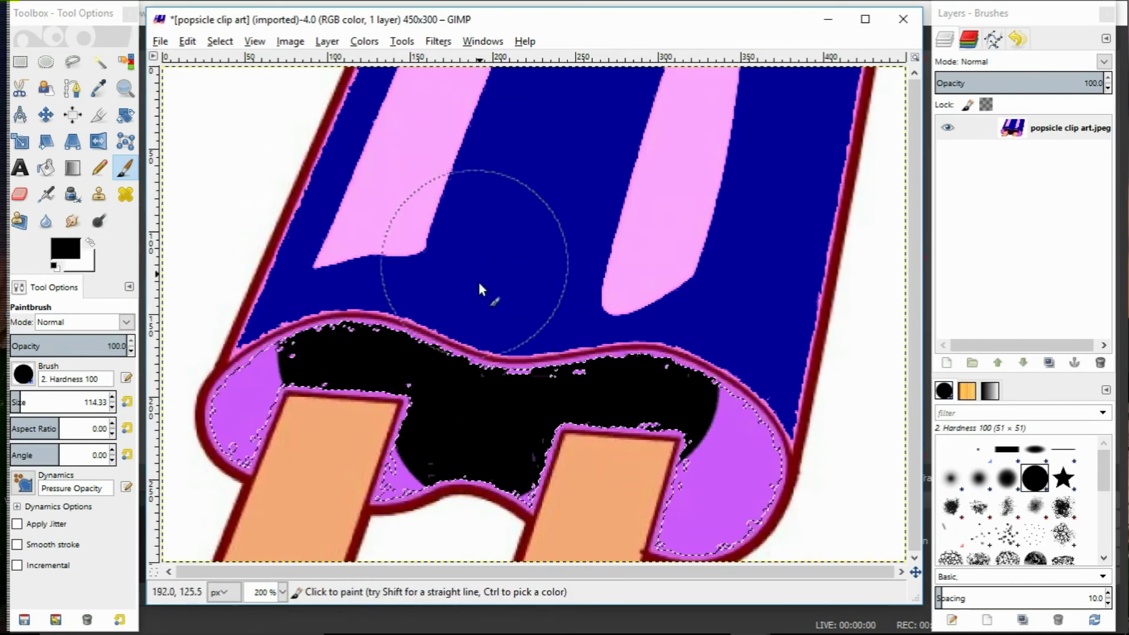
{"action": "left_click_drag", "start_coordinate": [275, 398], "coordinate": [230, 438]}
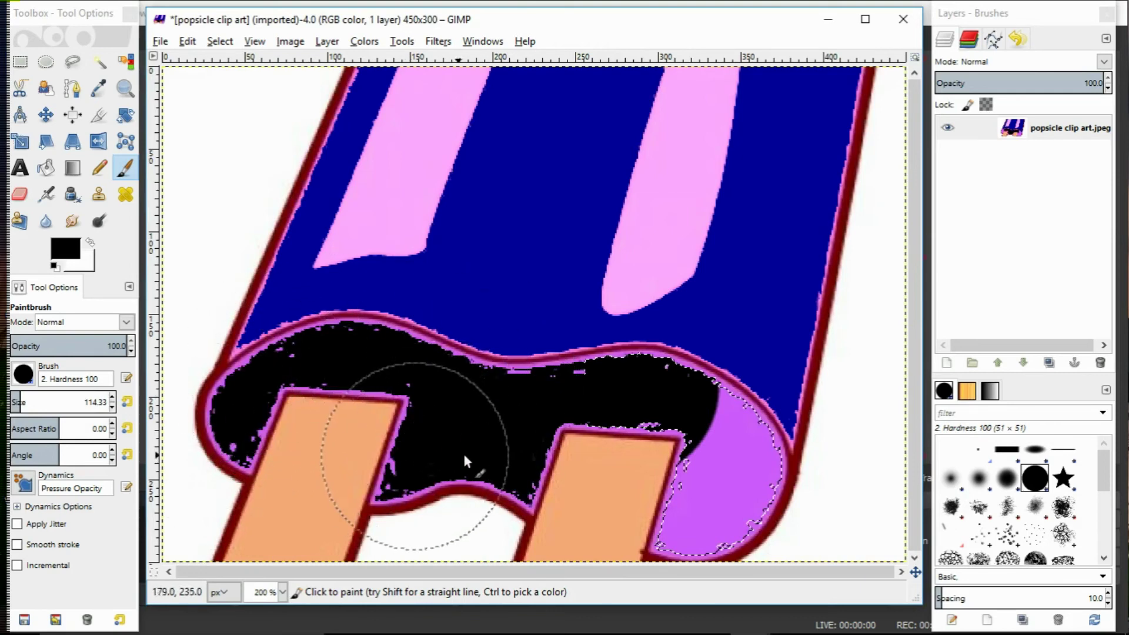
{"action": "mouse_move", "coordinate": [621, 400]}
{"action": "left_mouse_down"}
{"action": "mouse_move", "coordinate": [717, 440]}
{"action": "mouse_move", "coordinate": [679, 526]}
{"action": "left_mouse_up"}
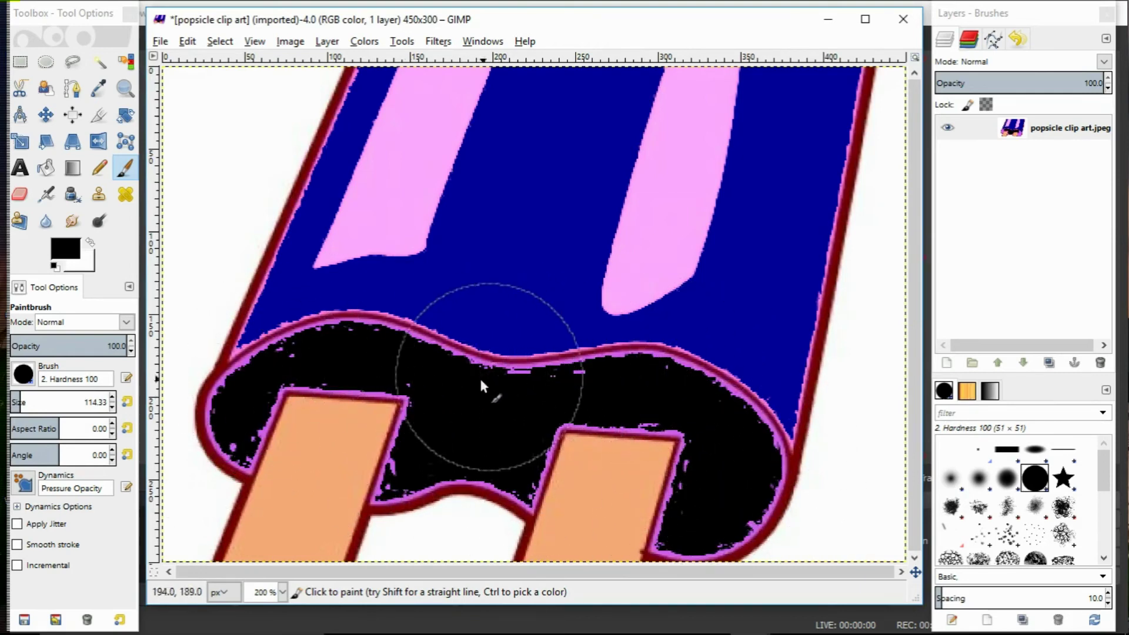
- Reselect the leftover magenta fringe pixels by colour and brush them over with black
{"action": "left_click", "coordinate": [61, 246]}
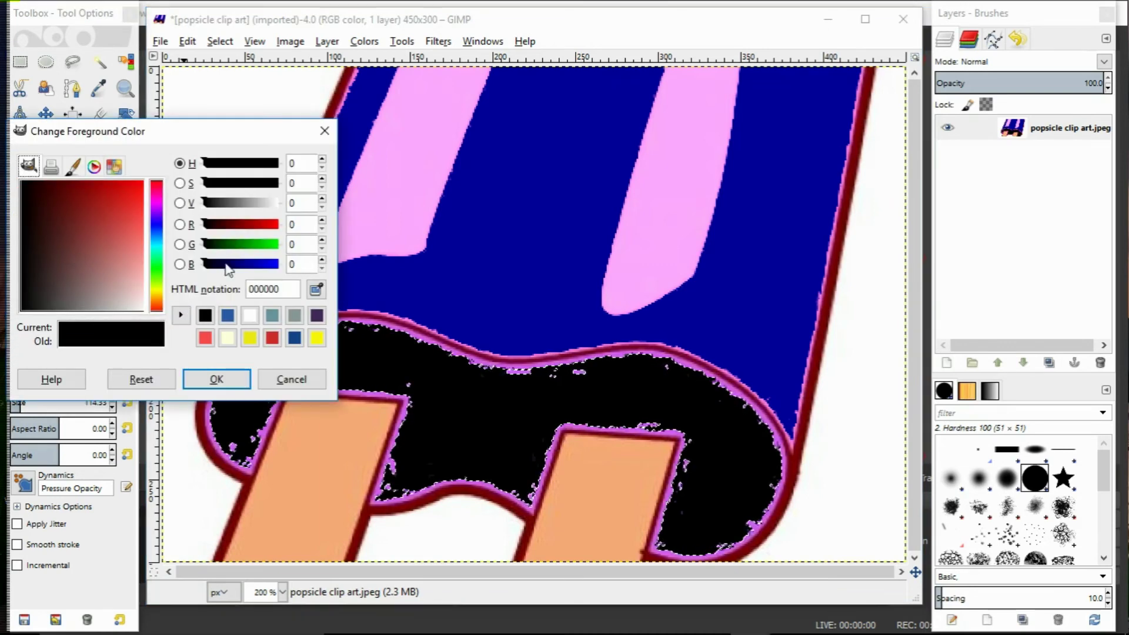
{"action": "left_click", "coordinate": [292, 380]}
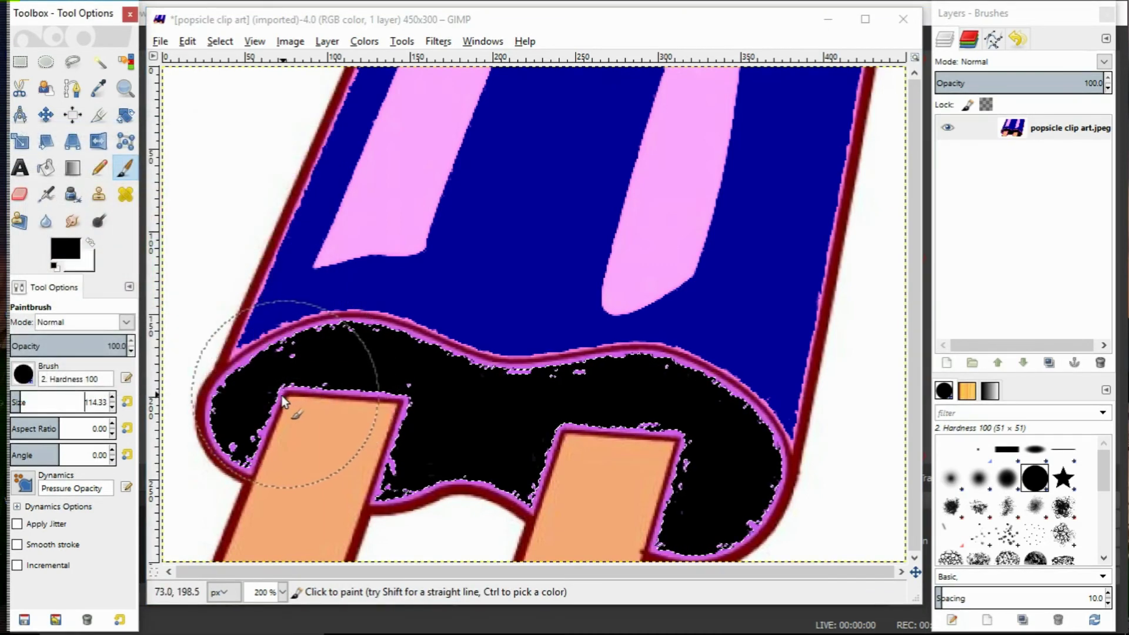
{"action": "left_click", "coordinate": [221, 41]}
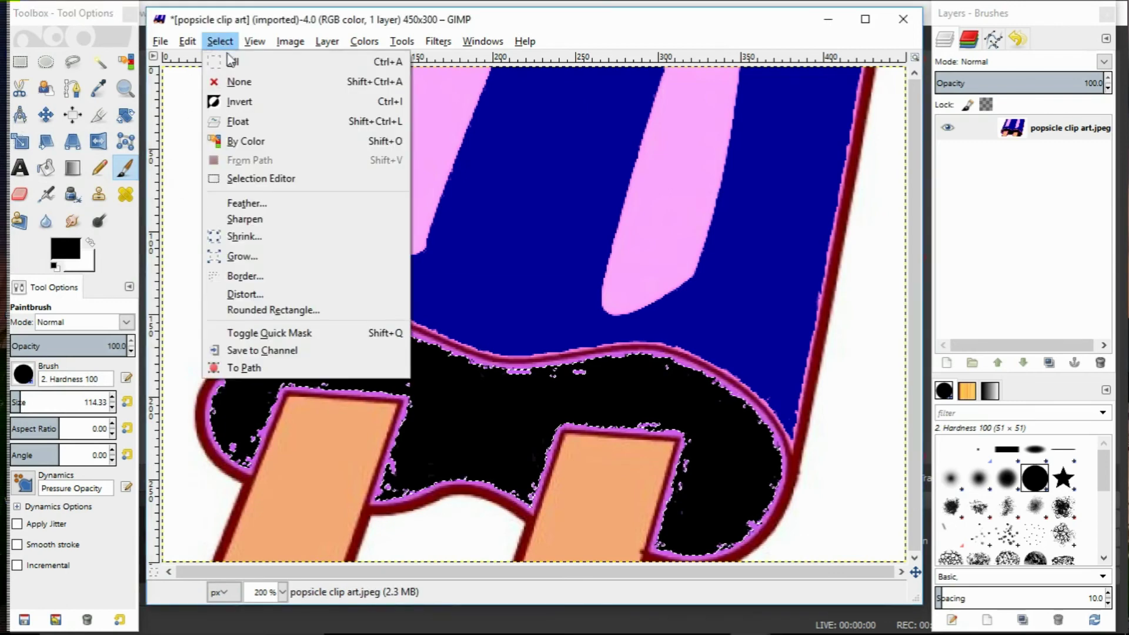
{"action": "left_click", "coordinate": [238, 83]}
{"action": "left_click", "coordinate": [232, 42]}
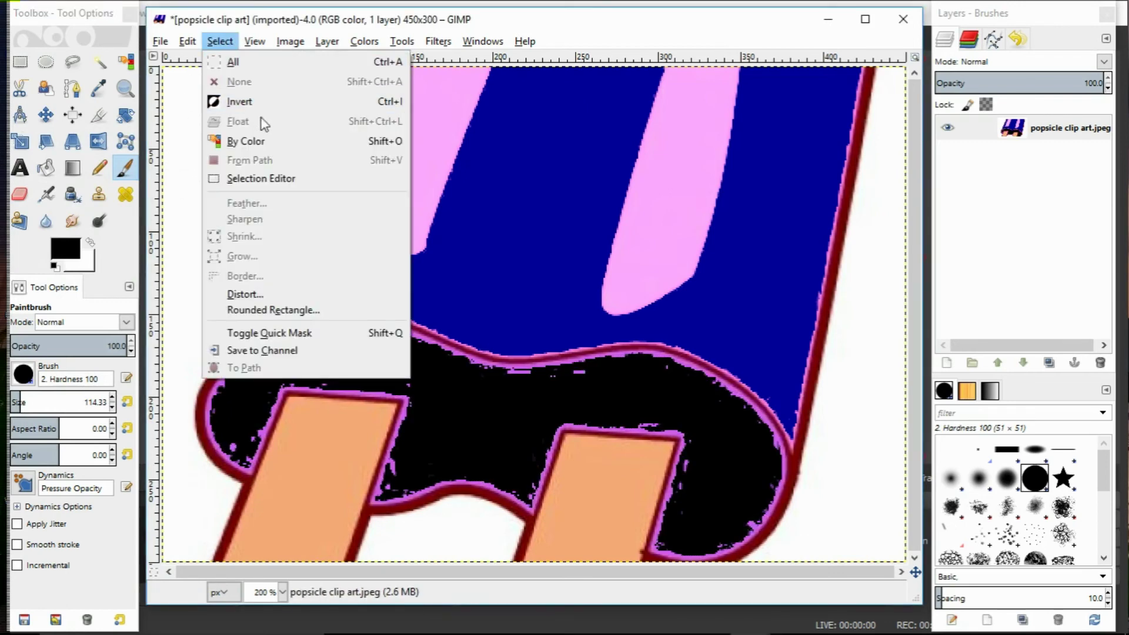
{"action": "left_click", "coordinate": [277, 141]}
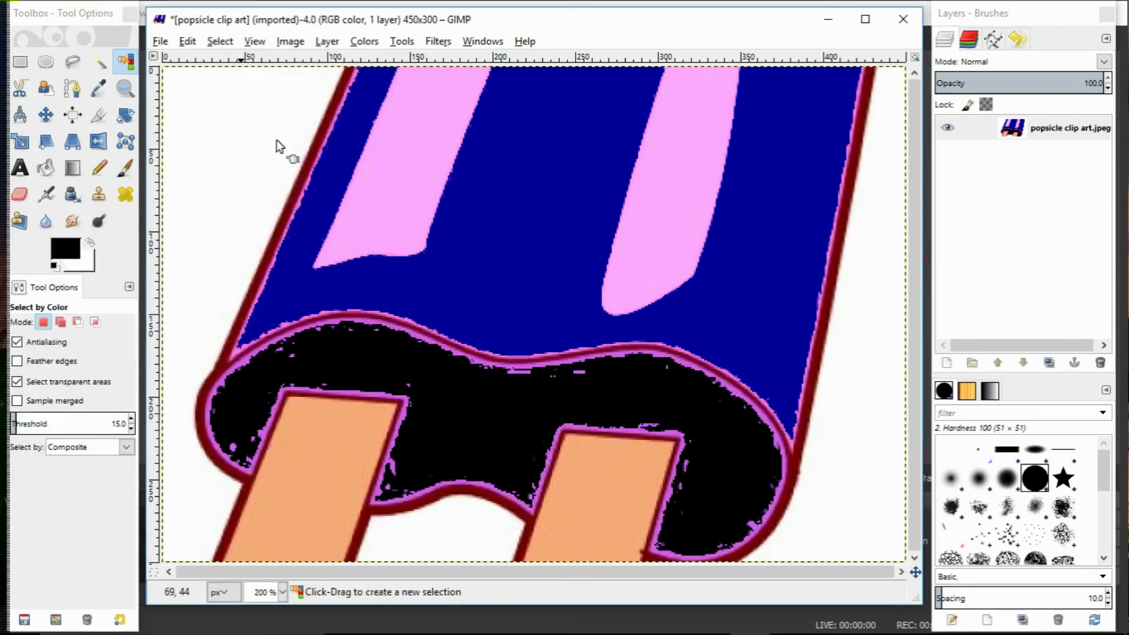
{"action": "left_click", "coordinate": [384, 394]}
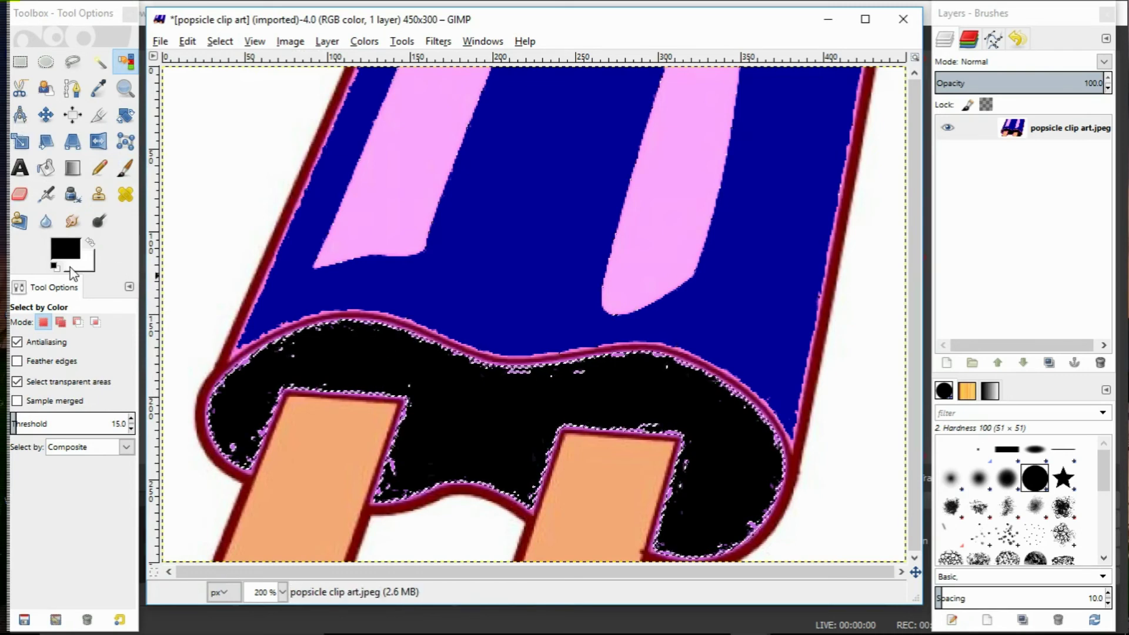
{"action": "left_click", "coordinate": [125, 168]}
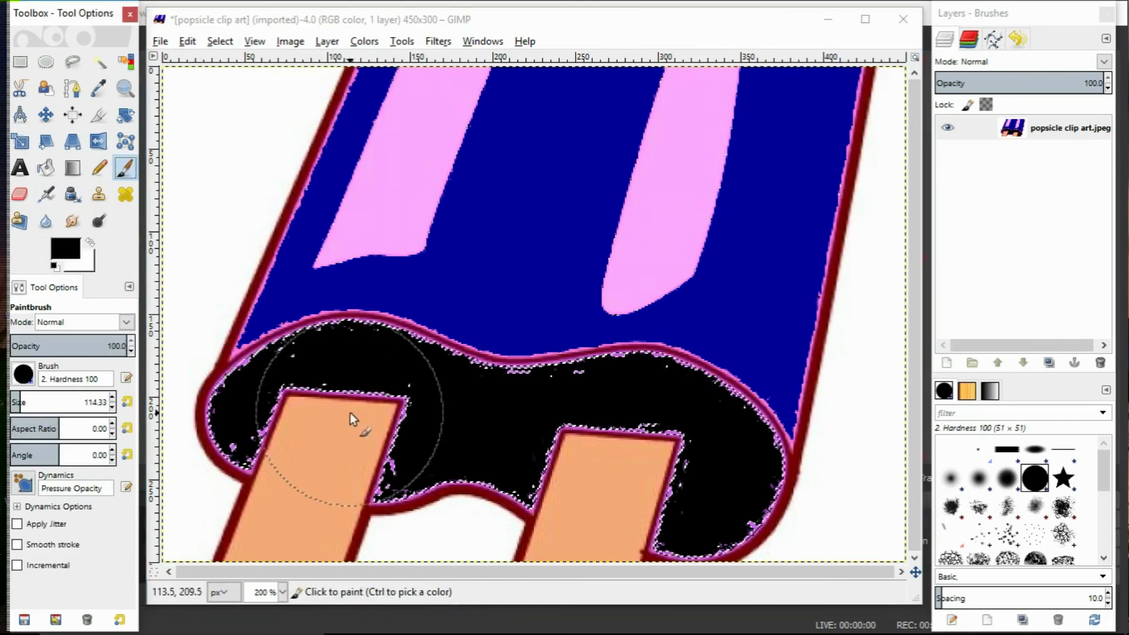
{"action": "mouse_move", "coordinate": [350, 413]}
{"action": "left_mouse_down"}
{"action": "mouse_move", "coordinate": [371, 402]}
{"action": "mouse_move", "coordinate": [345, 380]}
{"action": "mouse_move", "coordinate": [256, 447]}
{"action": "mouse_move", "coordinate": [390, 466]}
{"action": "mouse_move", "coordinate": [482, 376]}
{"action": "mouse_move", "coordinate": [787, 399]}
{"action": "mouse_move", "coordinate": [699, 516]}
{"action": "left_mouse_up"}
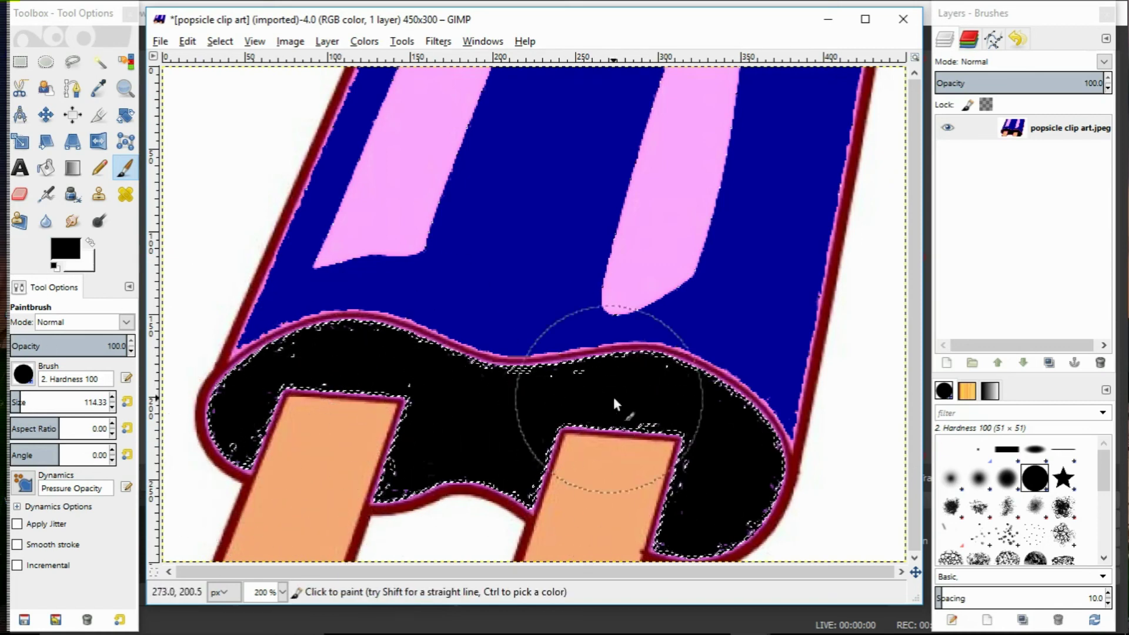
- Clear the selection, reselect by colour, and brush another black touch-up near the right stick
{"action": "left_click", "coordinate": [220, 40]}
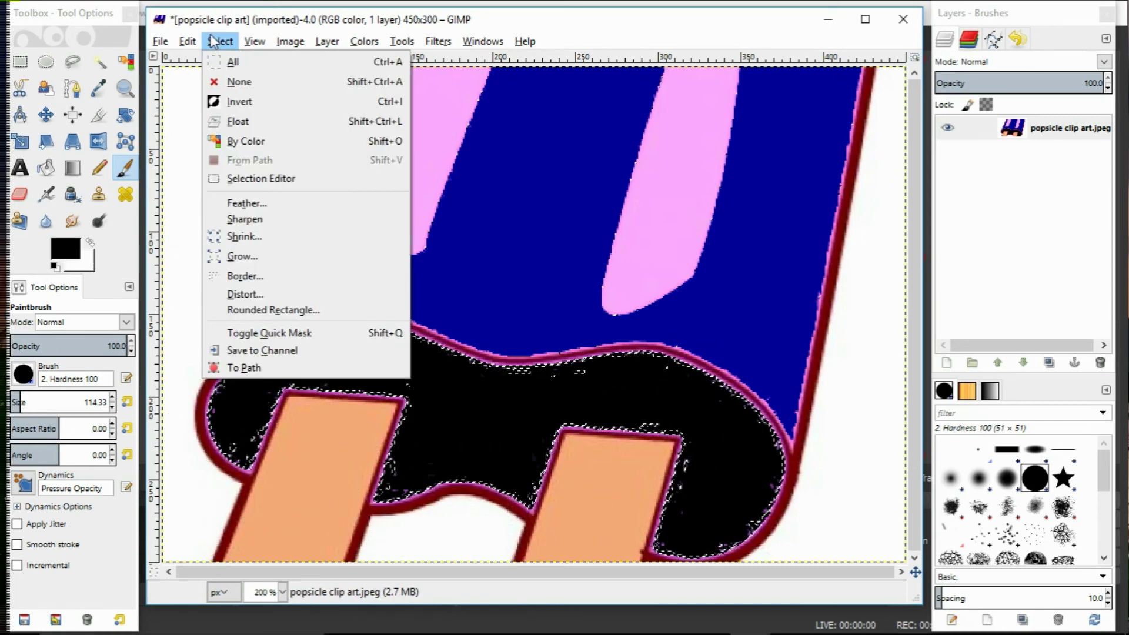
{"action": "left_click", "coordinate": [238, 82]}
{"action": "left_click", "coordinate": [220, 40]}
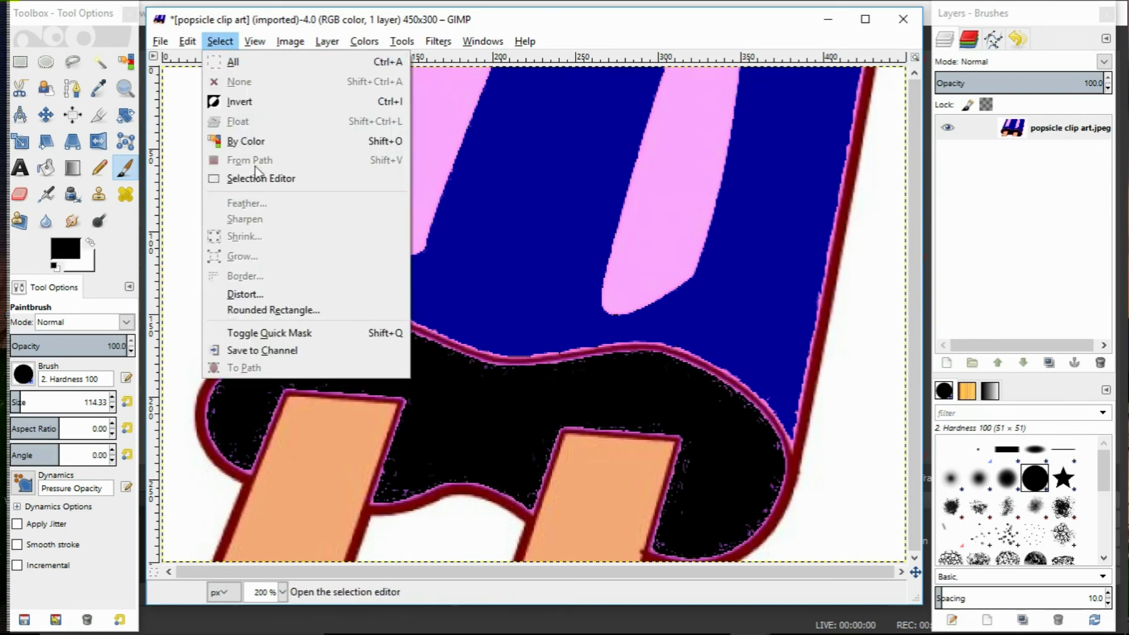
{"action": "left_click", "coordinate": [252, 142]}
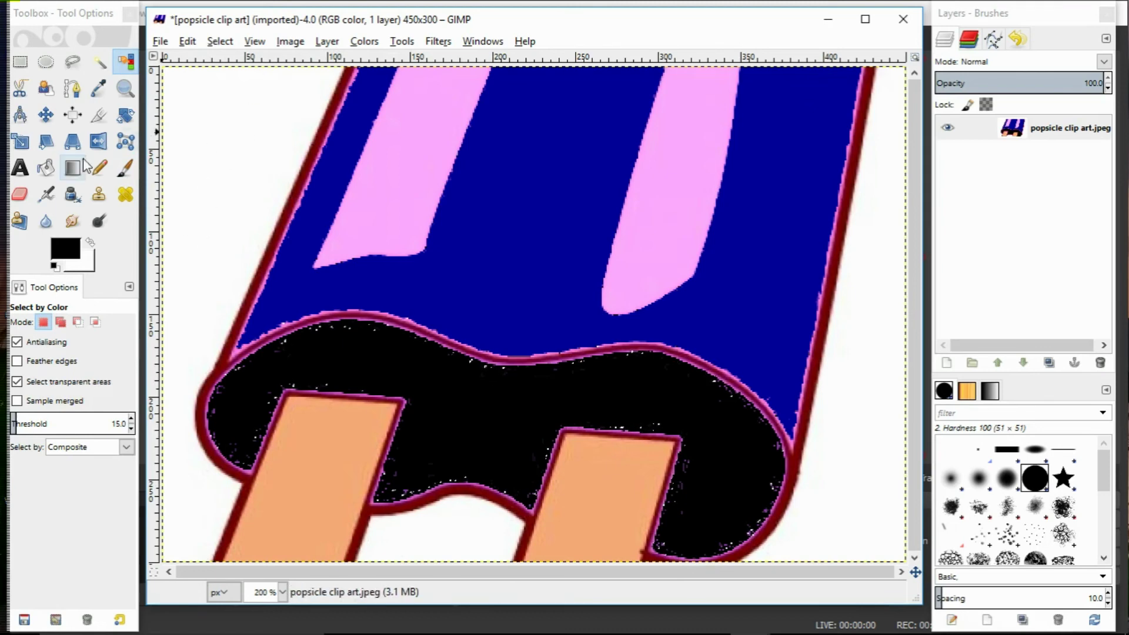
{"action": "left_click", "coordinate": [120, 169]}
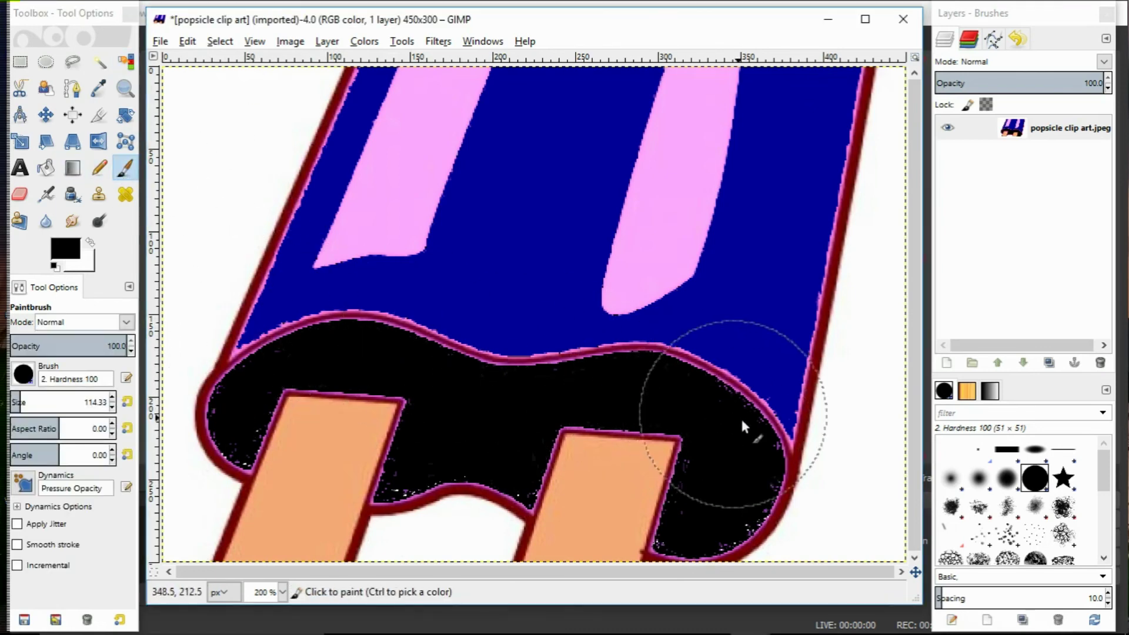
{"action": "left_click_drag", "start_coordinate": [368, 326], "coordinate": [800, 544]}
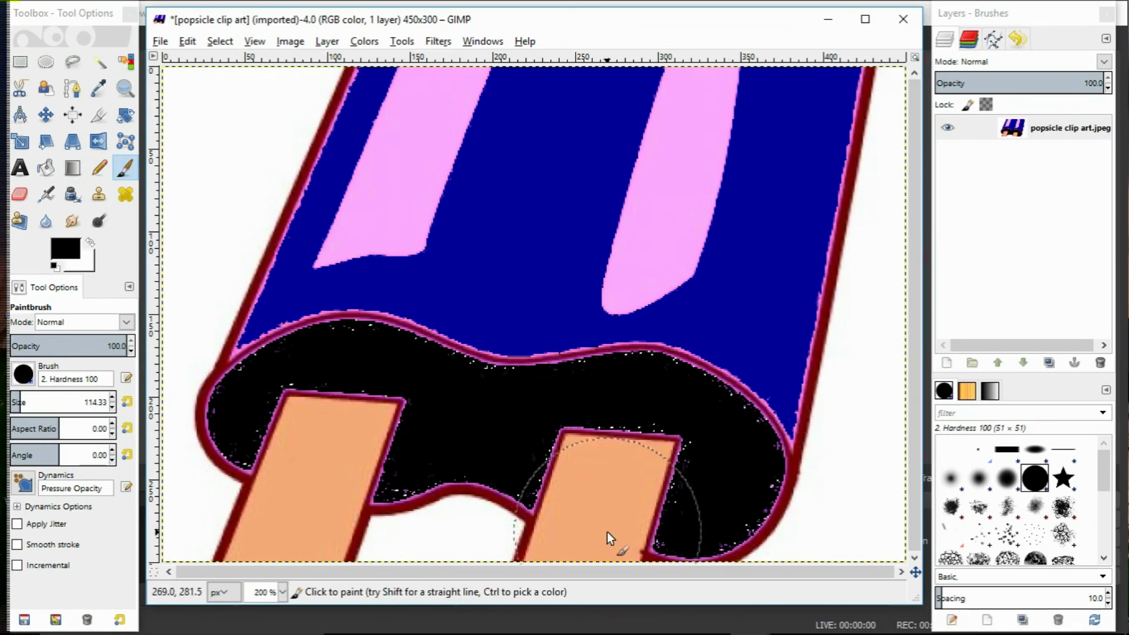